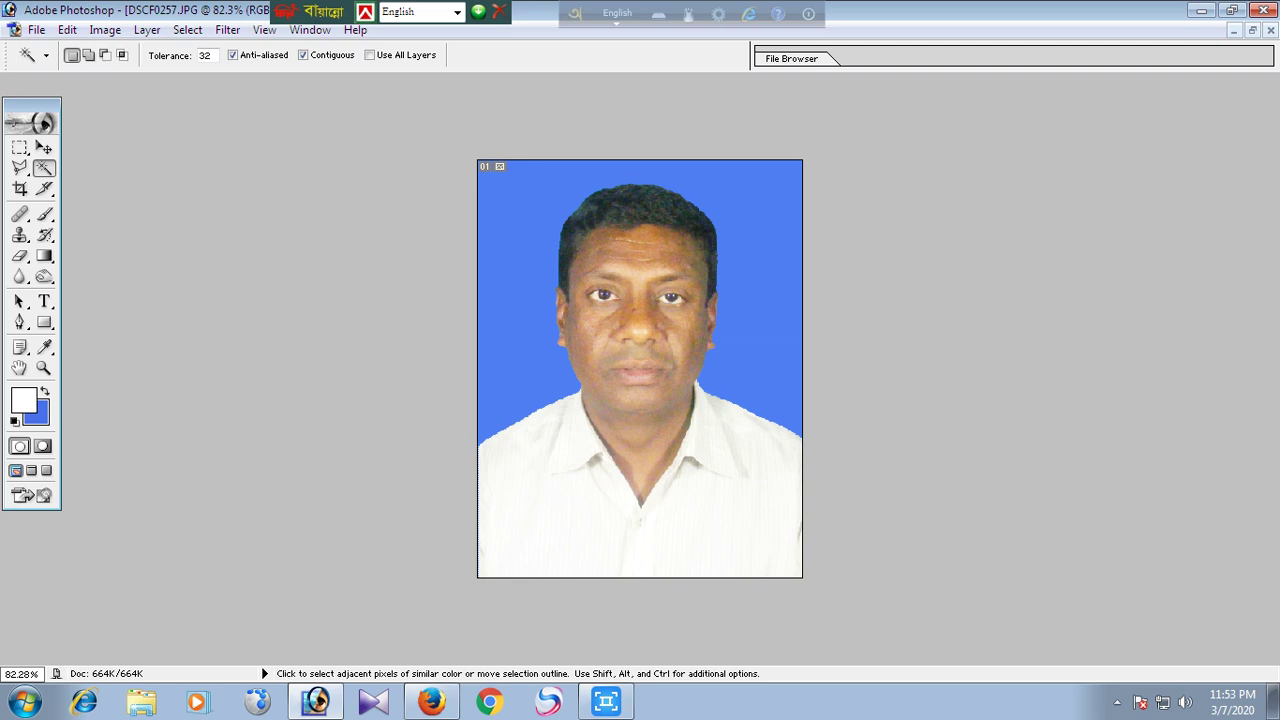
- Increase the portrait's contrast and brightness slightly with the Brightness/Contrast adjustment
click(105, 30)
mouse_move(150, 80)
click(320, 203)
drag(858, 230, 866, 229)
drag(858, 180, 862, 180)
click(1003, 163)
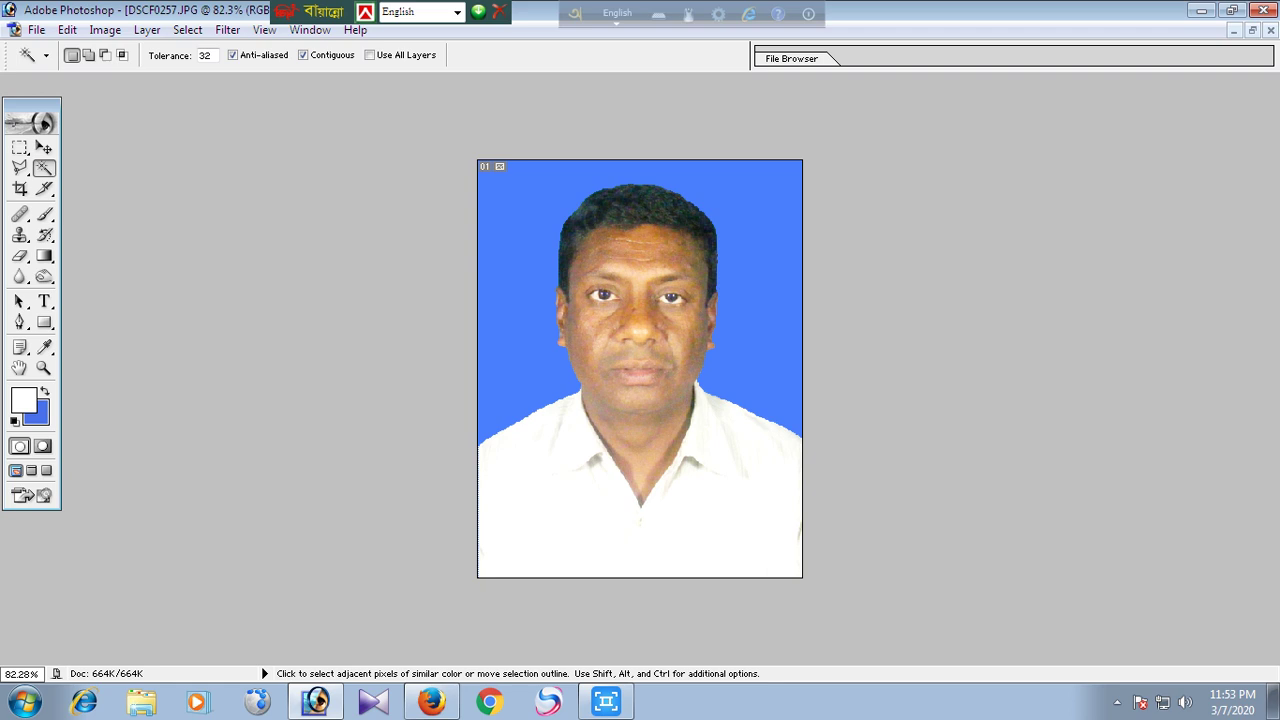
- Smooth the portrait's left cheek using an 18 px brush and skin tones sampled from that cheek
key(ctrl+0)
click(44, 214)
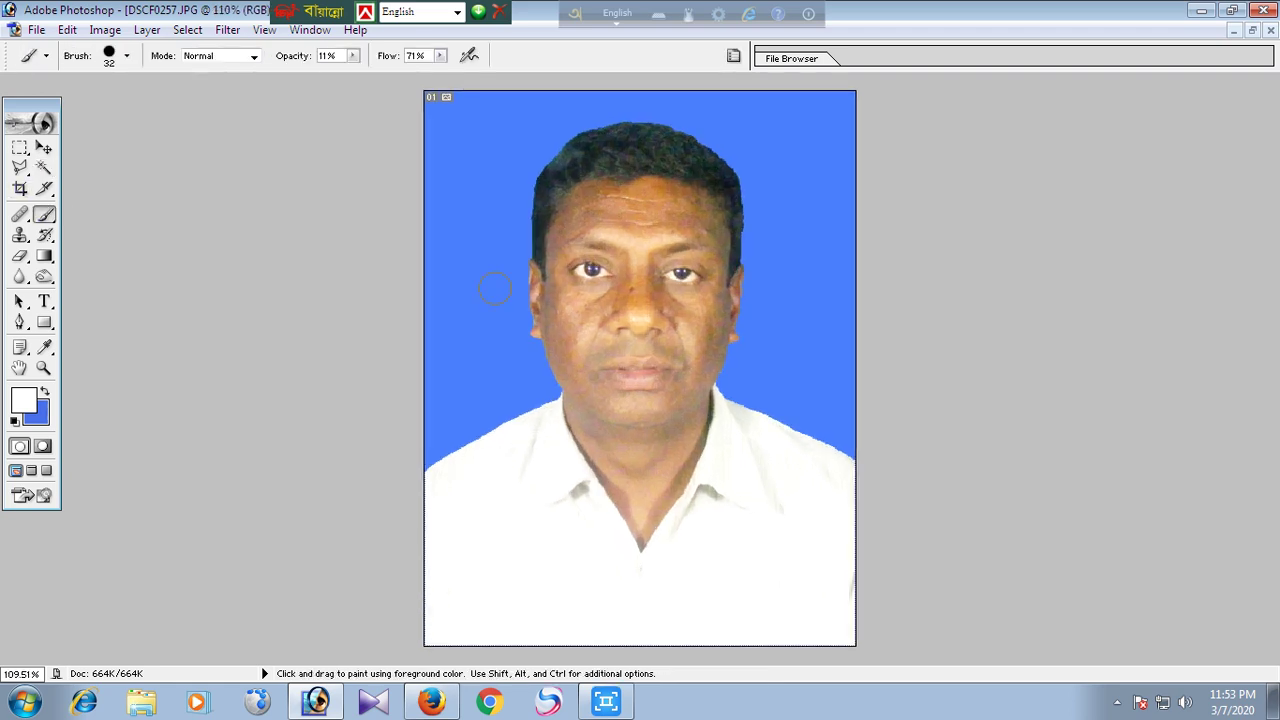
right_click(587, 315)
drag(631, 350, 618, 350)
alt+click(583, 326)
alt+click(586, 315)
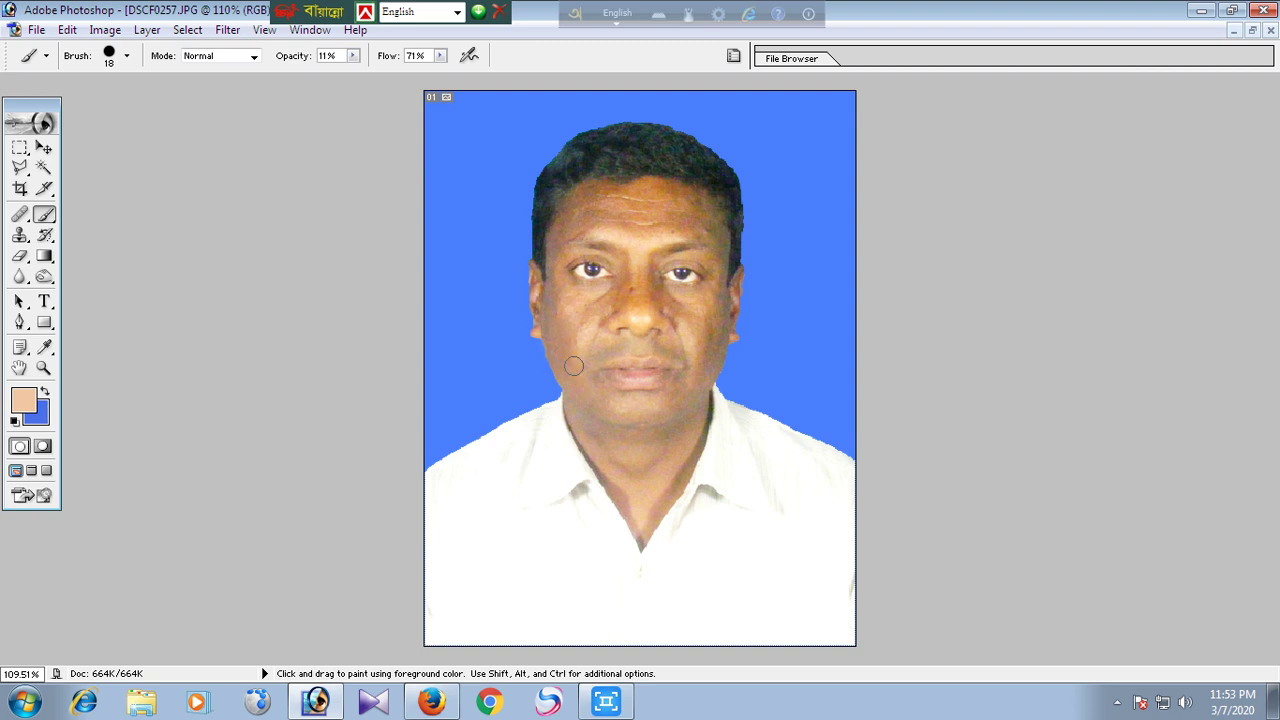
alt+click(595, 310)
alt+click(590, 319)
drag(570, 296, 566, 317)
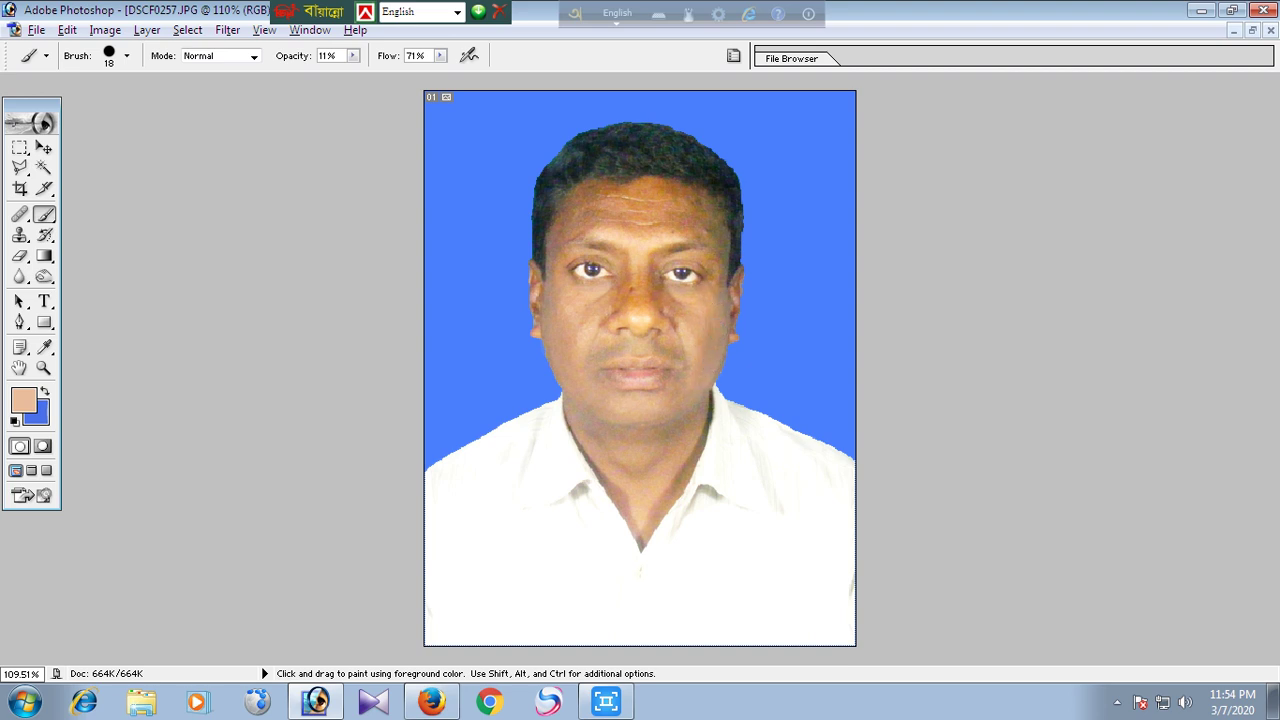
- Smooth the portrait's right cheek using a 13 px brush and skin tones sampled nearby
right_click(690, 292)
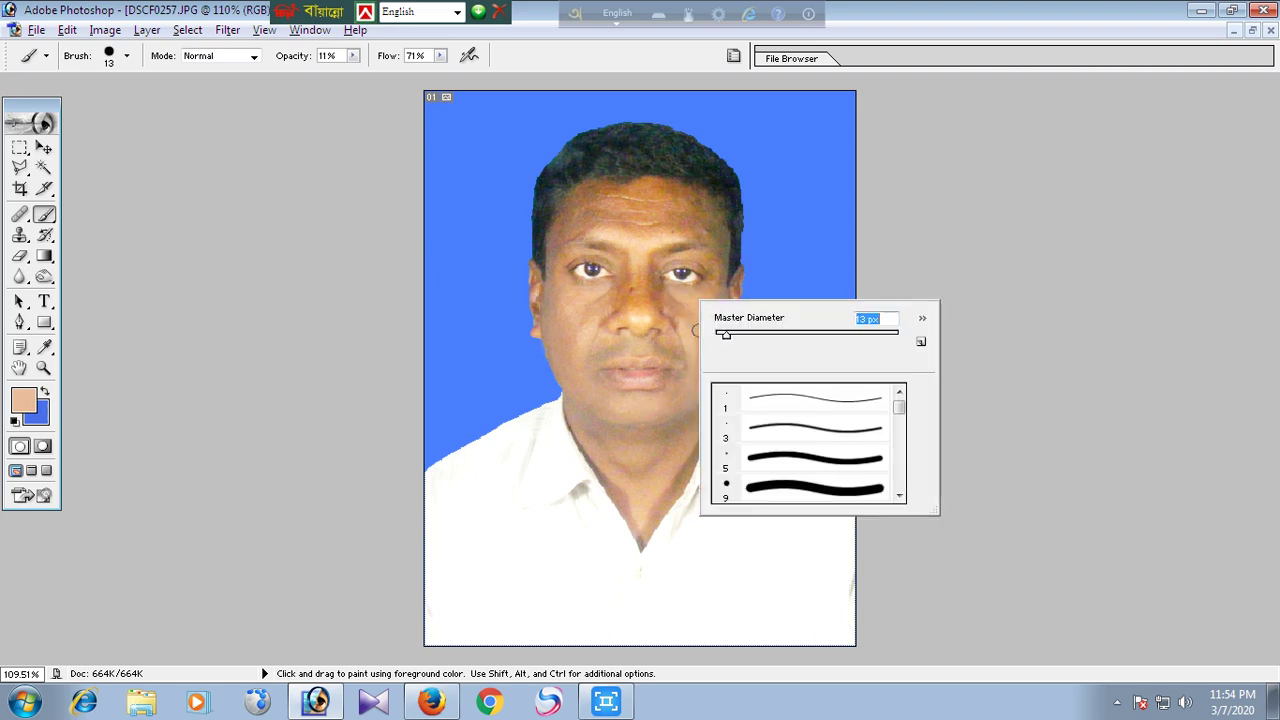
alt+click(695, 325)
right_click(698, 307)
click(694, 323)
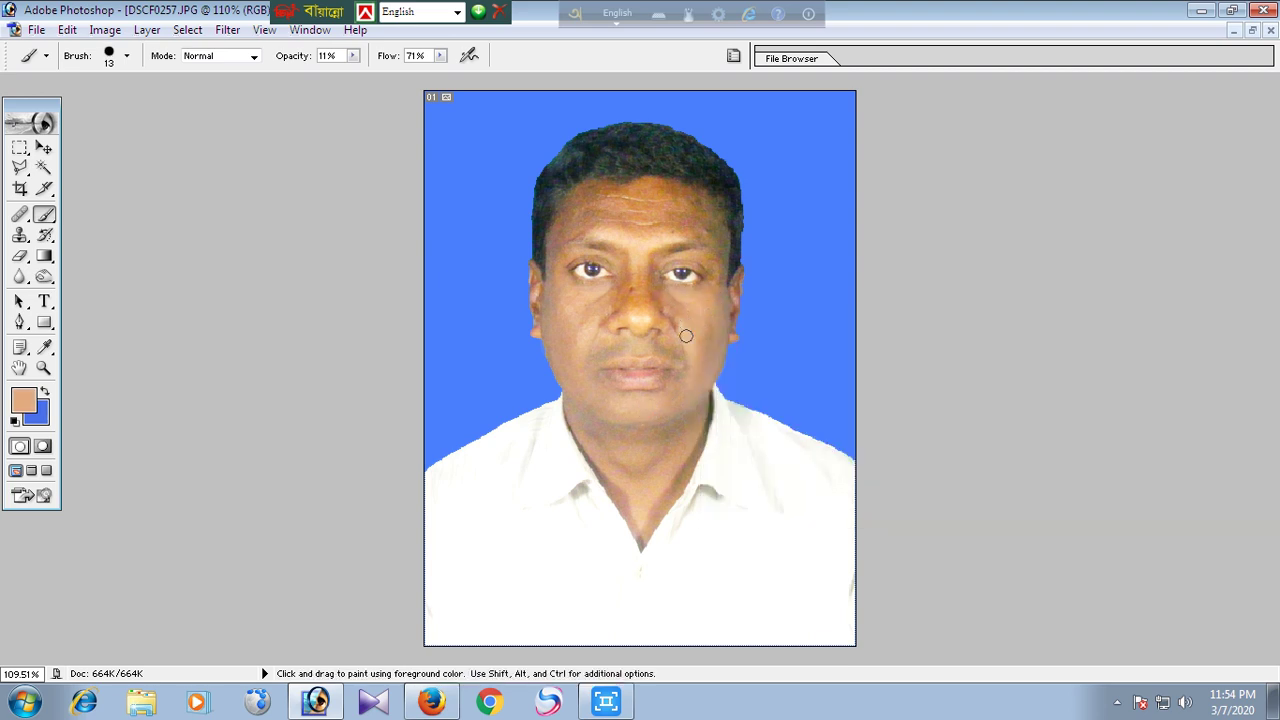
alt+click(704, 345)
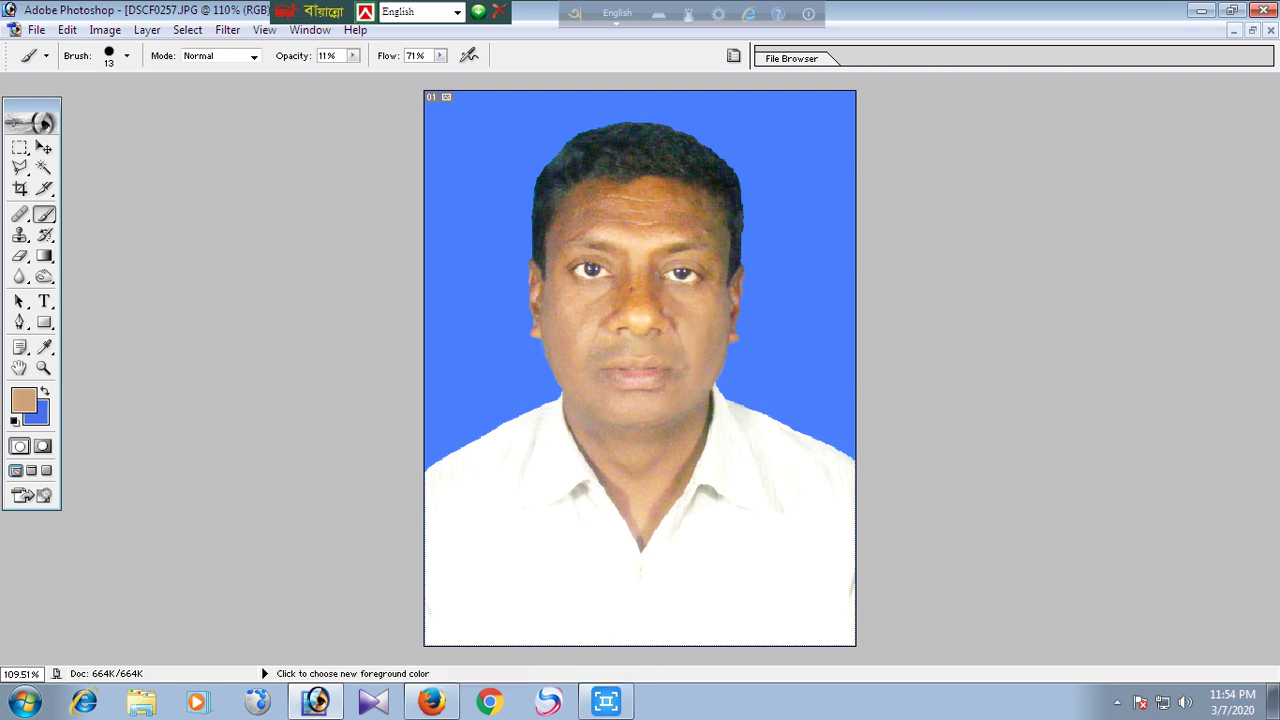
- Paint over the bridge of the nose with a 17 px brush in a skin tone sampled beside the mouth
right_click(634, 338)
text(17)
alt+click(602, 360)
mouse_move(630, 272)
mouse_down()
mouse_move(627, 312)
mouse_move(638, 273)
mouse_move(610, 316)
mouse_move(632, 276)
mouse_move(648, 276)
mouse_move(670, 324)
mouse_move(628, 277)
mouse_move(611, 317)
mouse_move(643, 301)
mouse_move(658, 310)
mouse_move(636, 266)
mouse_up()
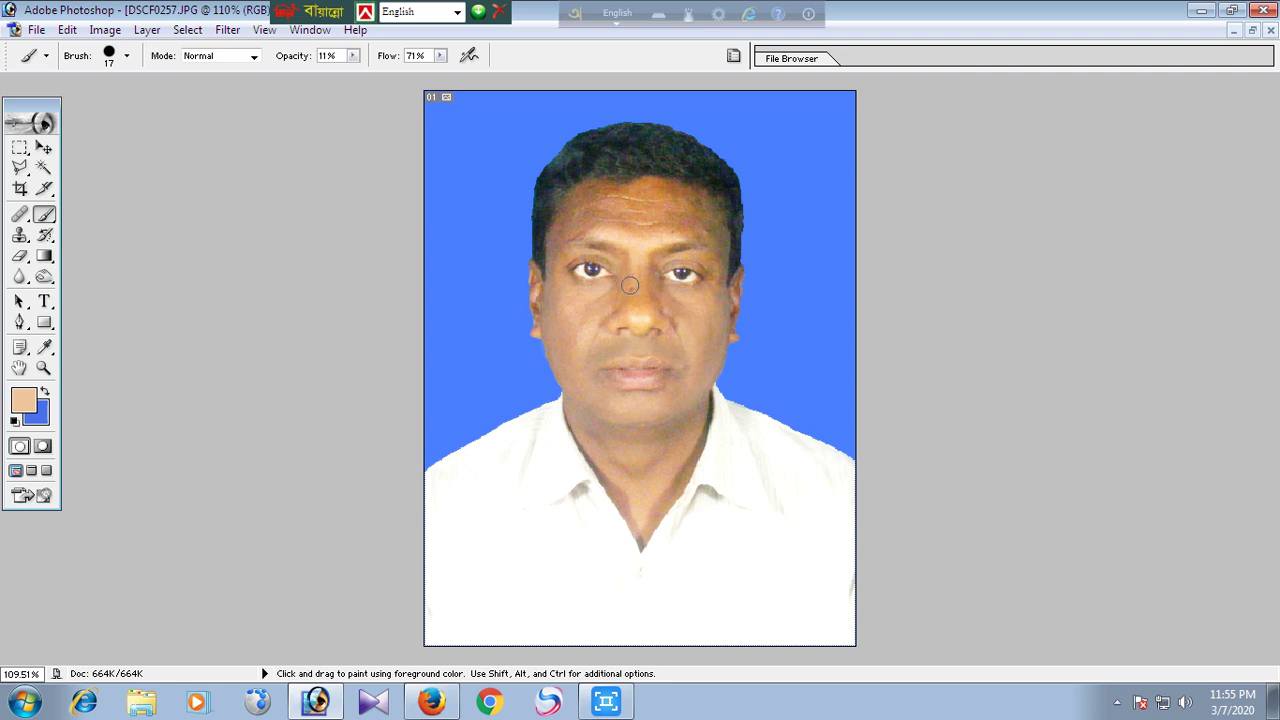
- Heal the marks under the left eye with the Healing Brush, sampling clean skin just beside them
key(c)
key(j)
alt+click(570, 302)
alt+click(582, 302)
click(590, 302)
alt+click(582, 302)
click(585, 312)
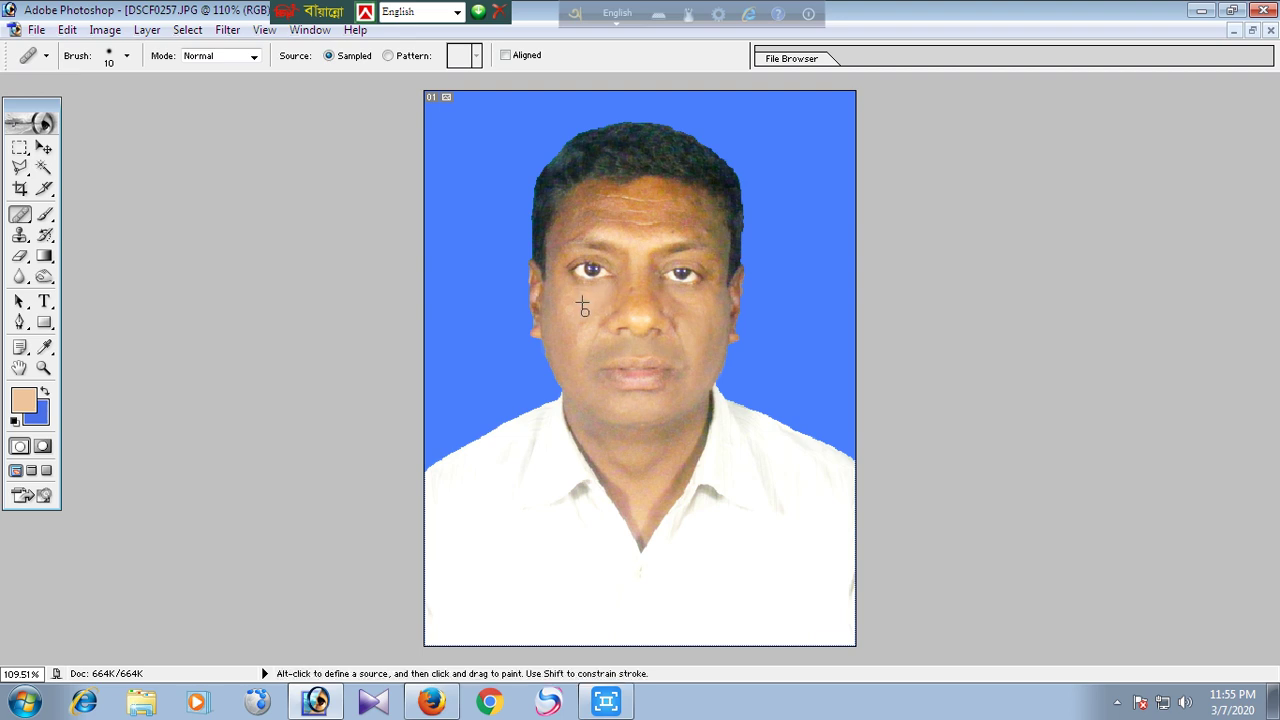
- Heal the uneven patches on the right cheek and under the right eye using nearby skin as source
alt+click(687, 325)
click(684, 343)
alt+click(687, 350)
click(680, 327)
alt+click(698, 314)
click(677, 300)
alt+click(665, 287)
- Heal the spots on the lower left cheek beside the mouth, resampling clean skin around each one
alt+click(578, 343)
click(591, 351)
alt+click(587, 363)
drag(599, 347, 590, 352)
alt+click(577, 352)
click(575, 342)
alt+click(580, 341)
click(586, 340)
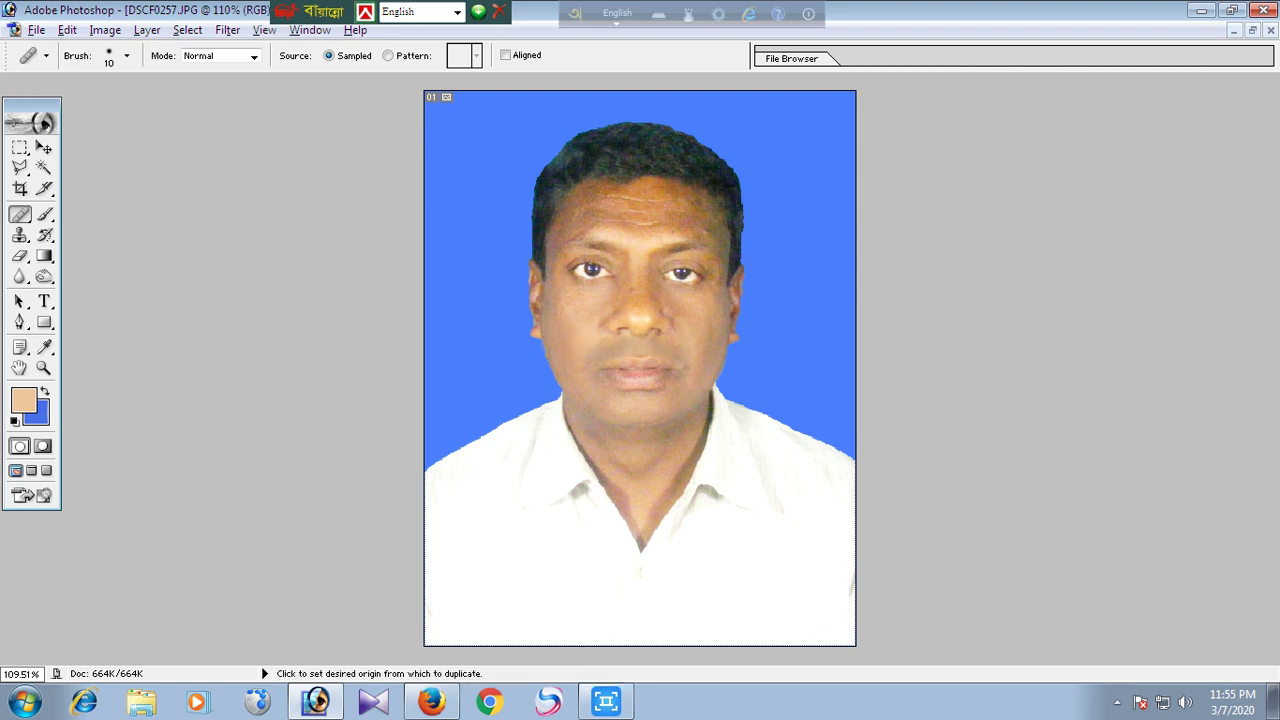
alt+click(573, 354)
click(572, 341)
- Heal the creases on both sides of the nose using skin sampled from the adjacent cheeks
alt+click(687, 335)
click(676, 329)
alt+click(689, 335)
click(674, 329)
alt+click(686, 333)
click(672, 319)
alt+click(581, 332)
click(592, 327)
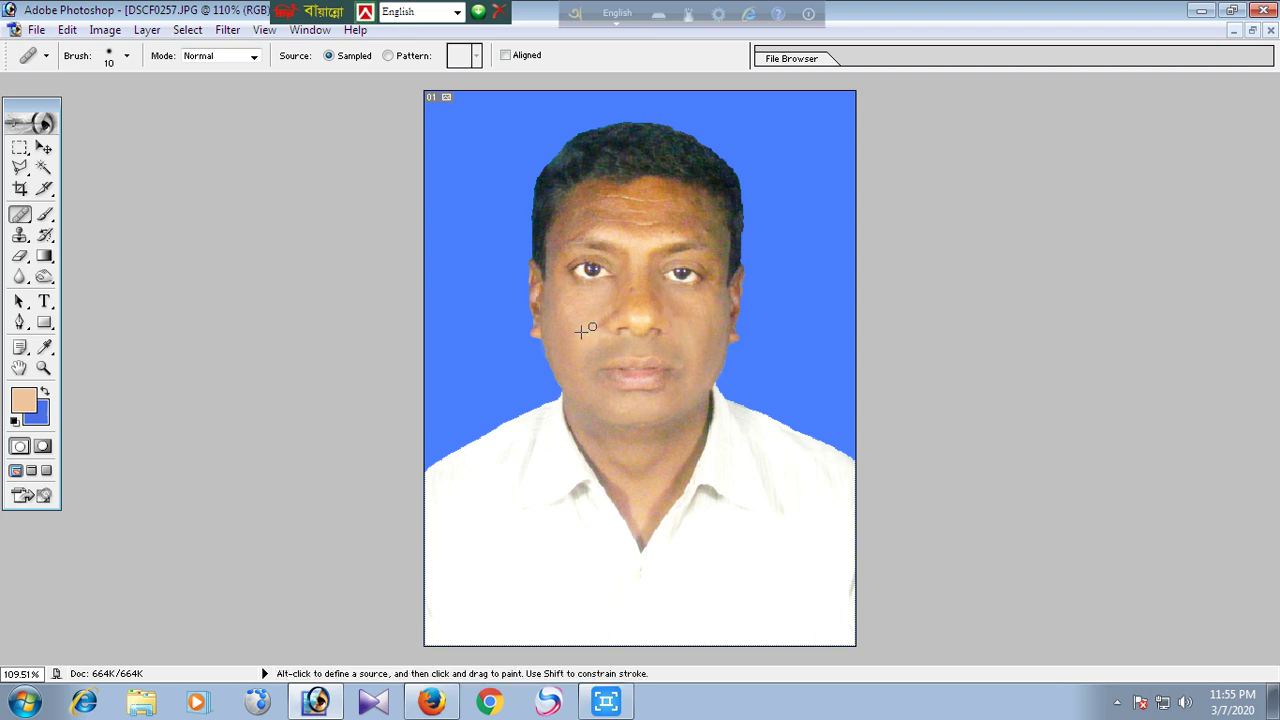
- Touch up the cheeks and eye areas with the Brush tool, sampling nearby skin tones and reducing the brush to 9 px
click(44, 214)
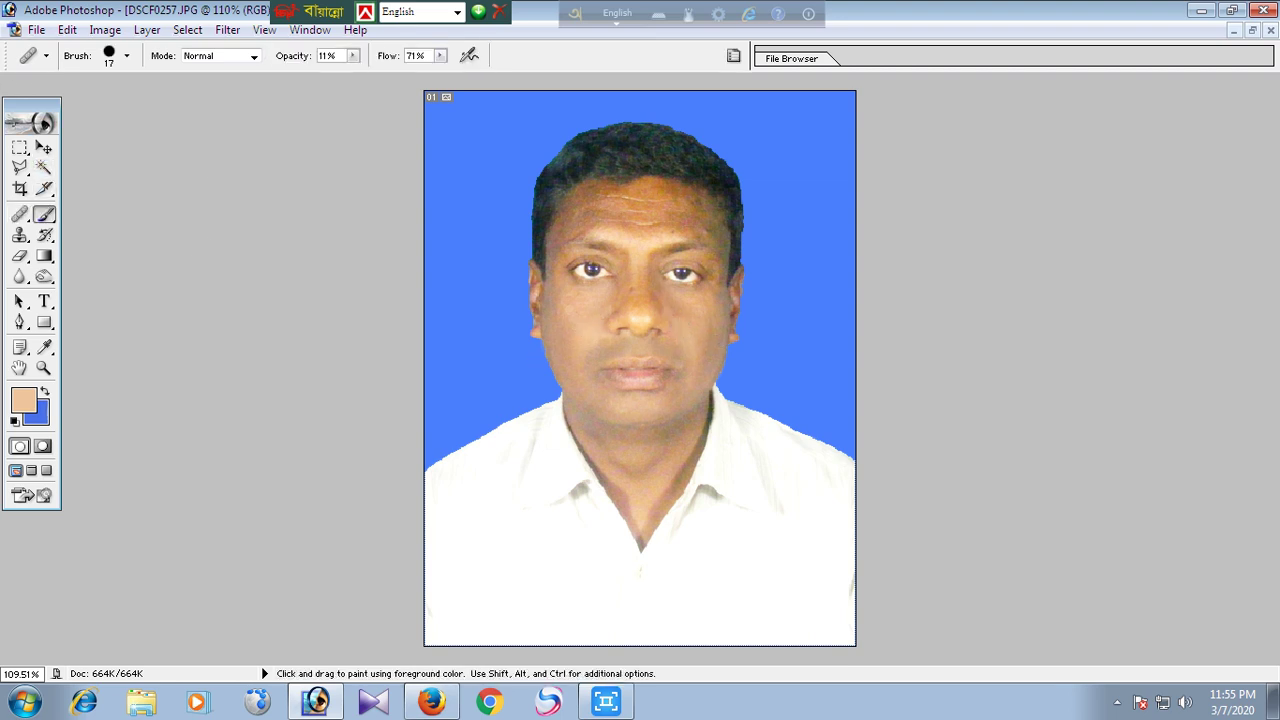
alt+click(573, 300)
alt+click(574, 314)
right_click(651, 269)
drag(761, 297, 763, 322)
alt+click(706, 290)
right_click(706, 290)
alt+click(671, 357)
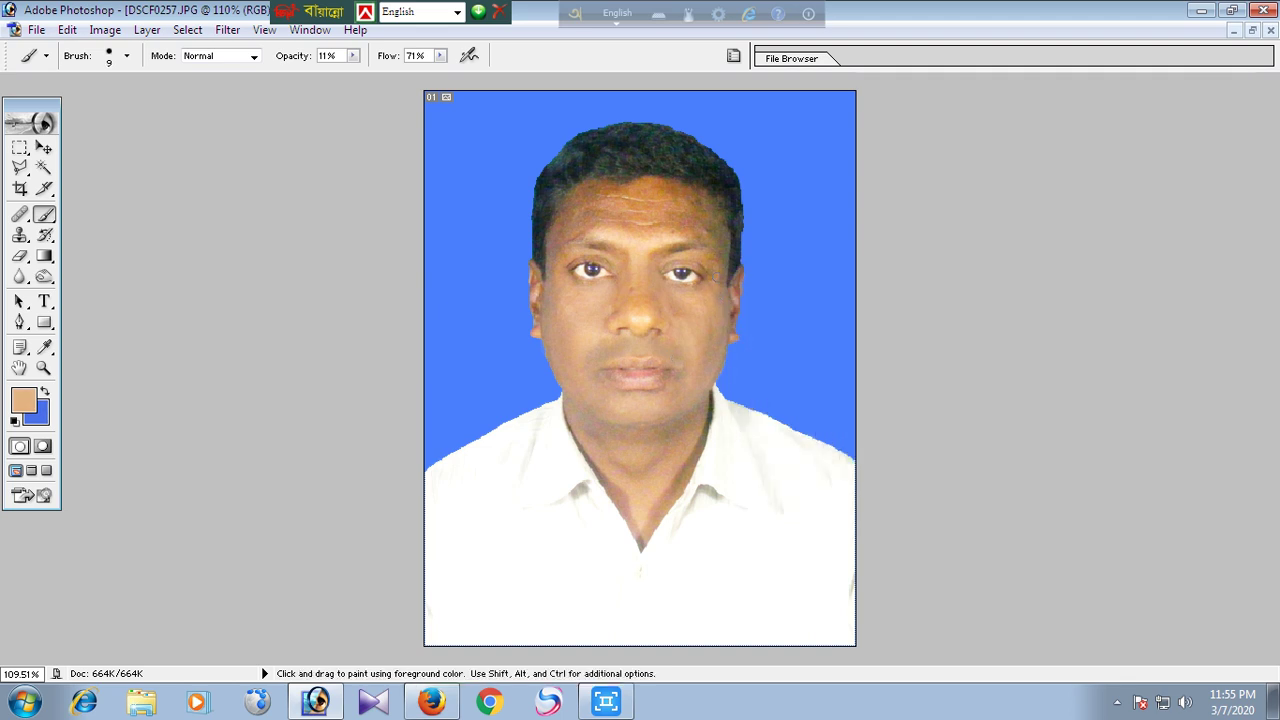
- Blend the cheek skin with a 13 px brush in a tone sampled from the left cheek
right_click(728, 274)
drag(754, 307, 760, 307)
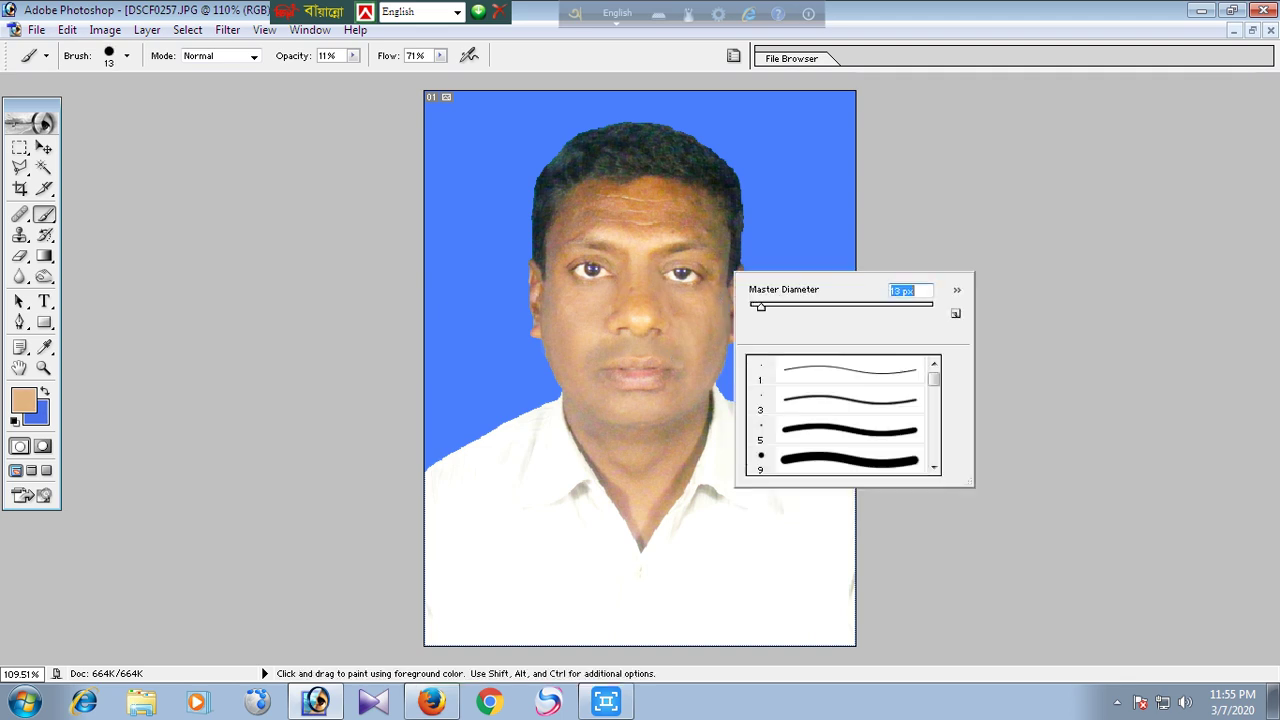
key(Return)
alt+click(585, 340)
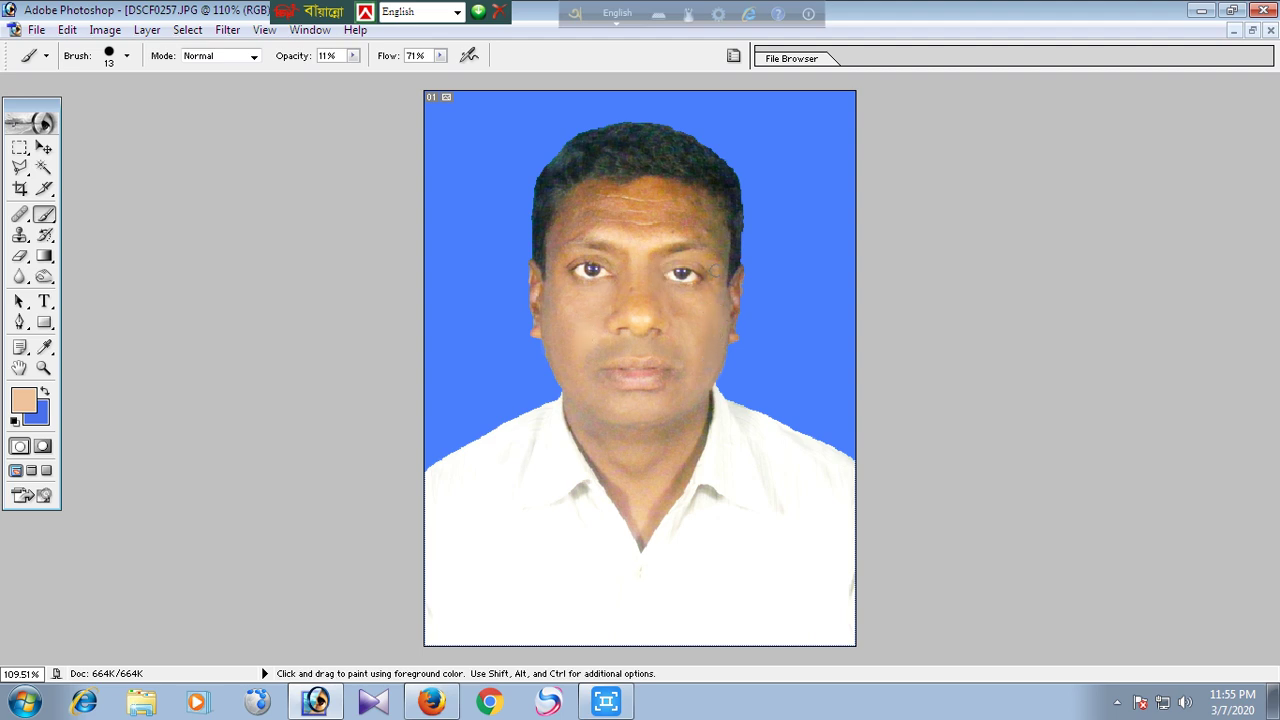
- Soften the forehead wrinkles by painting over them with a 23 px brush in sampled skin tones
right_click(740, 272)
drag(762, 307, 780, 307)
key(Return)
mouse_move(611, 209)
mouse_down()
mouse_move(569, 214)
mouse_move(557, 247)
mouse_move(628, 199)
mouse_move(665, 210)
mouse_move(638, 197)
mouse_move(649, 204)
mouse_move(617, 201)
mouse_move(720, 247)
mouse_move(636, 230)
mouse_up()
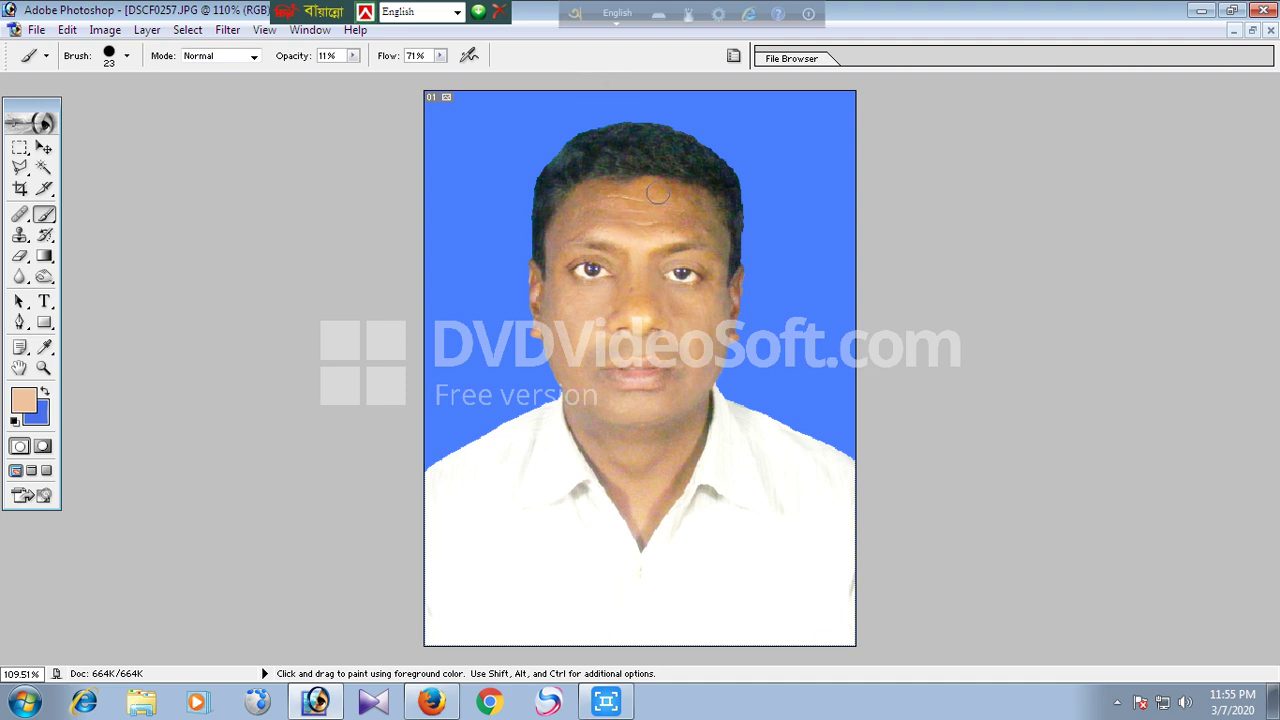
drag(645, 205, 696, 222)
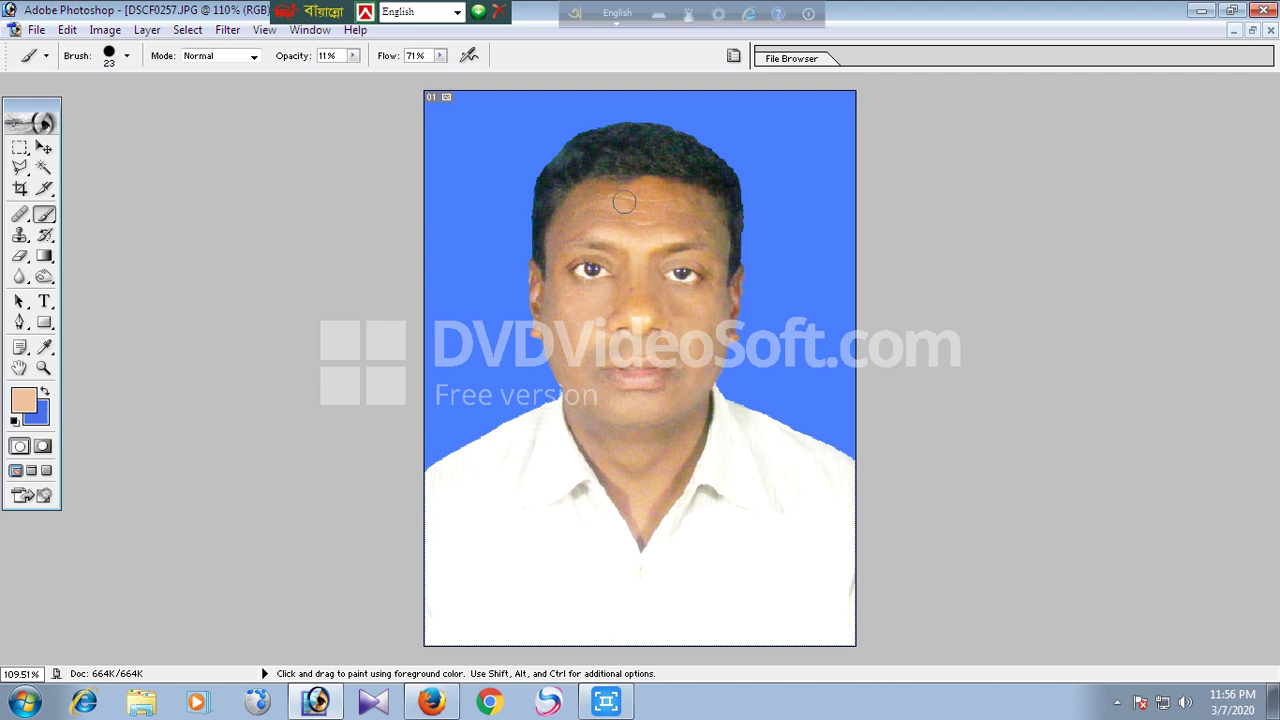
drag(614, 228, 676, 210)
alt+click(597, 225)
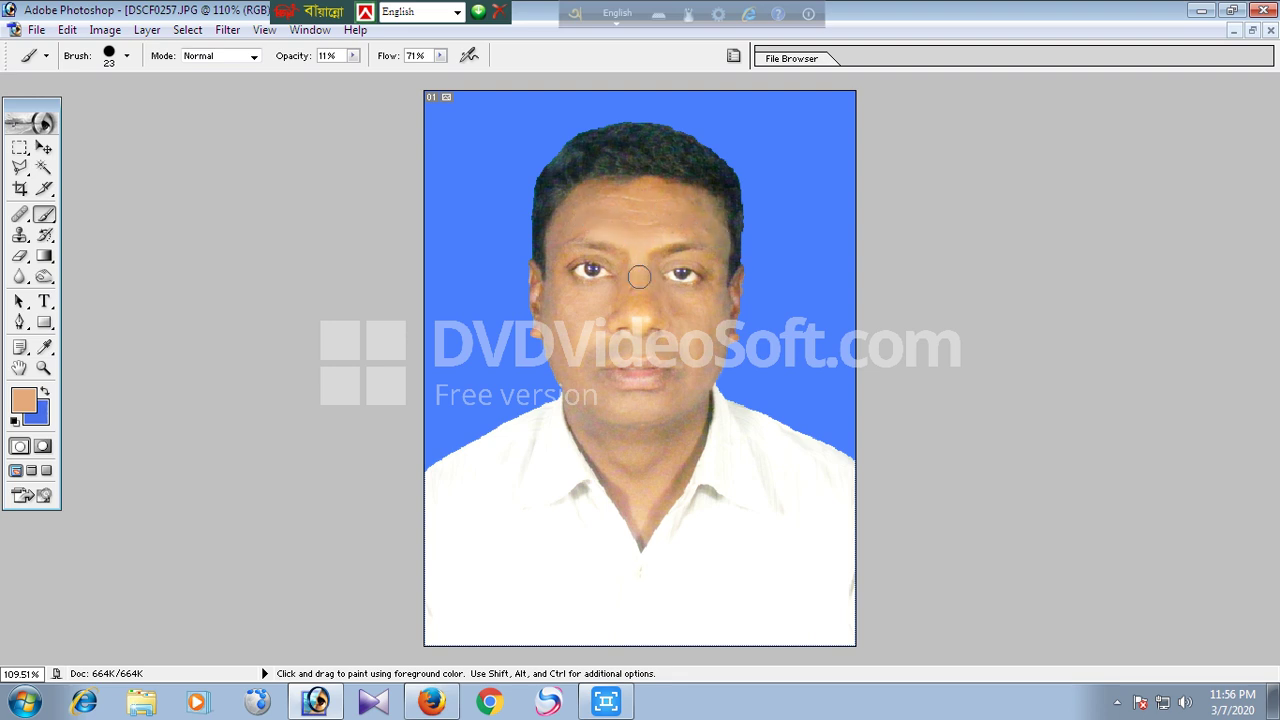
- Retouch the right temple and nose with a 10 px brush
right_click(729, 221)
drag(766, 258, 754, 258)
click(728, 235)
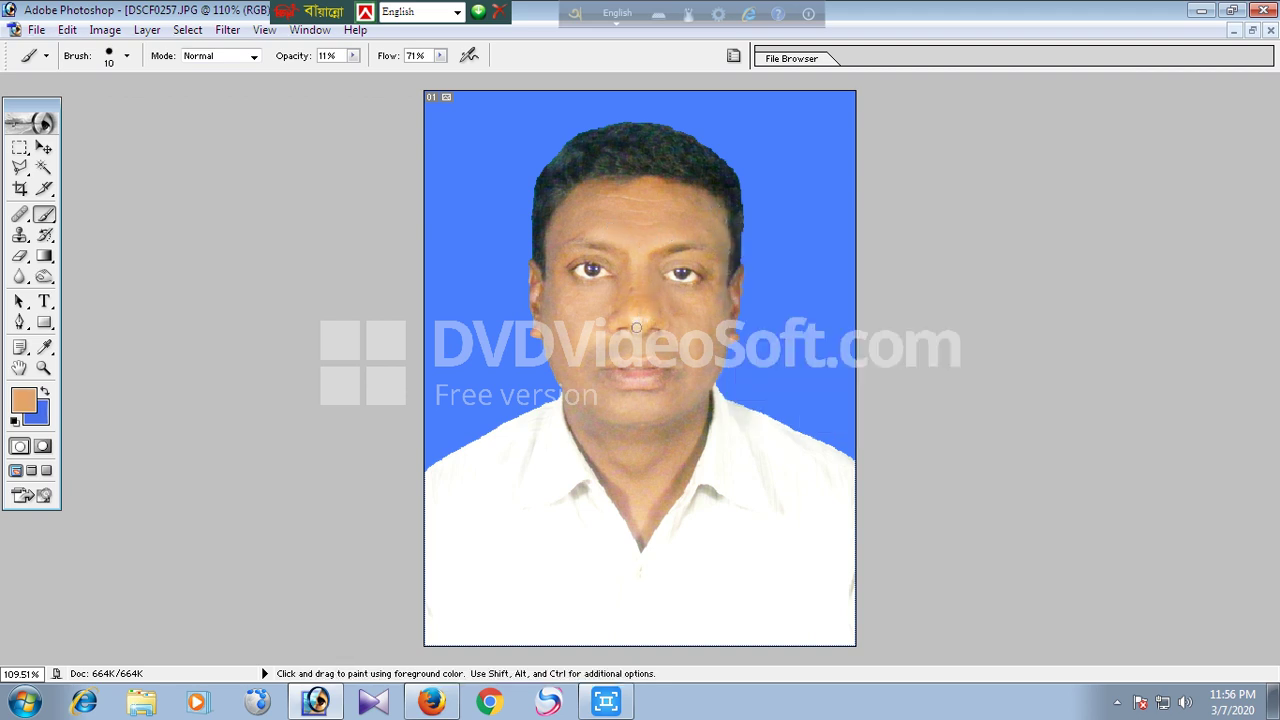
- Even out the skin around the nose and upper lip with a 17 px brush in tones sampled from both cheeks
right_click(690, 310)
drag(712, 352, 719, 352)
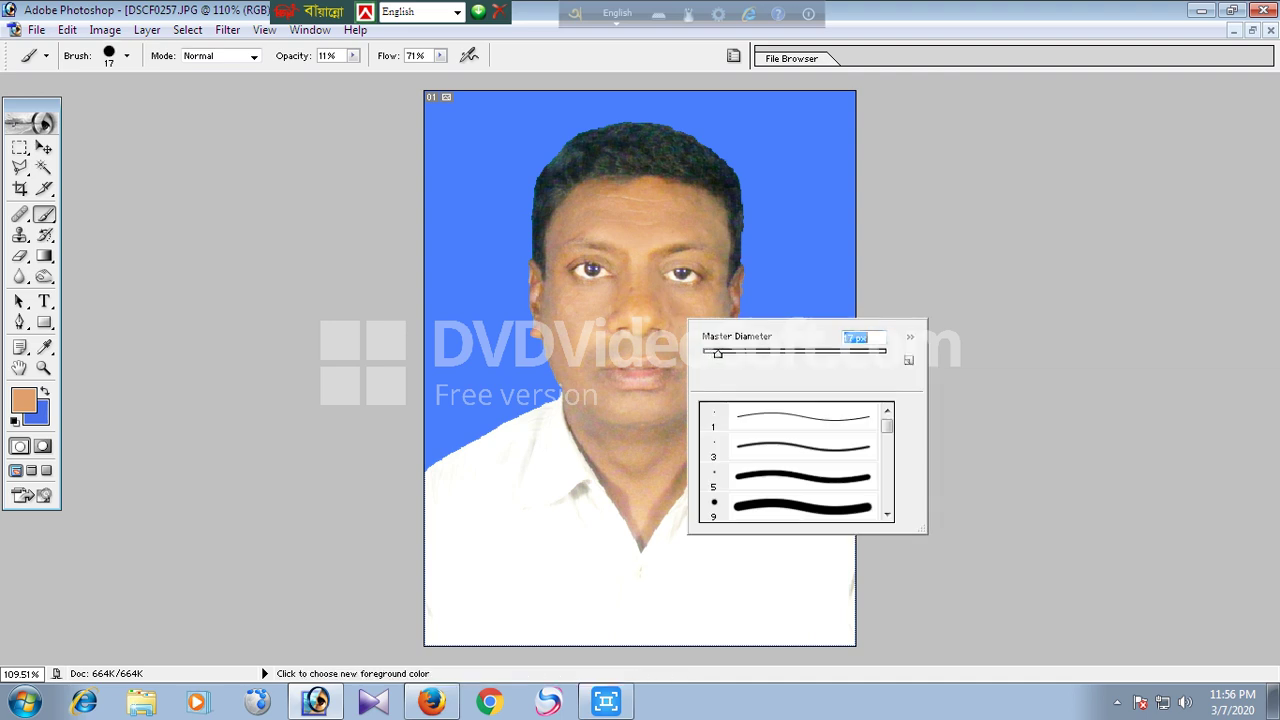
key(Return)
alt+click(680, 326)
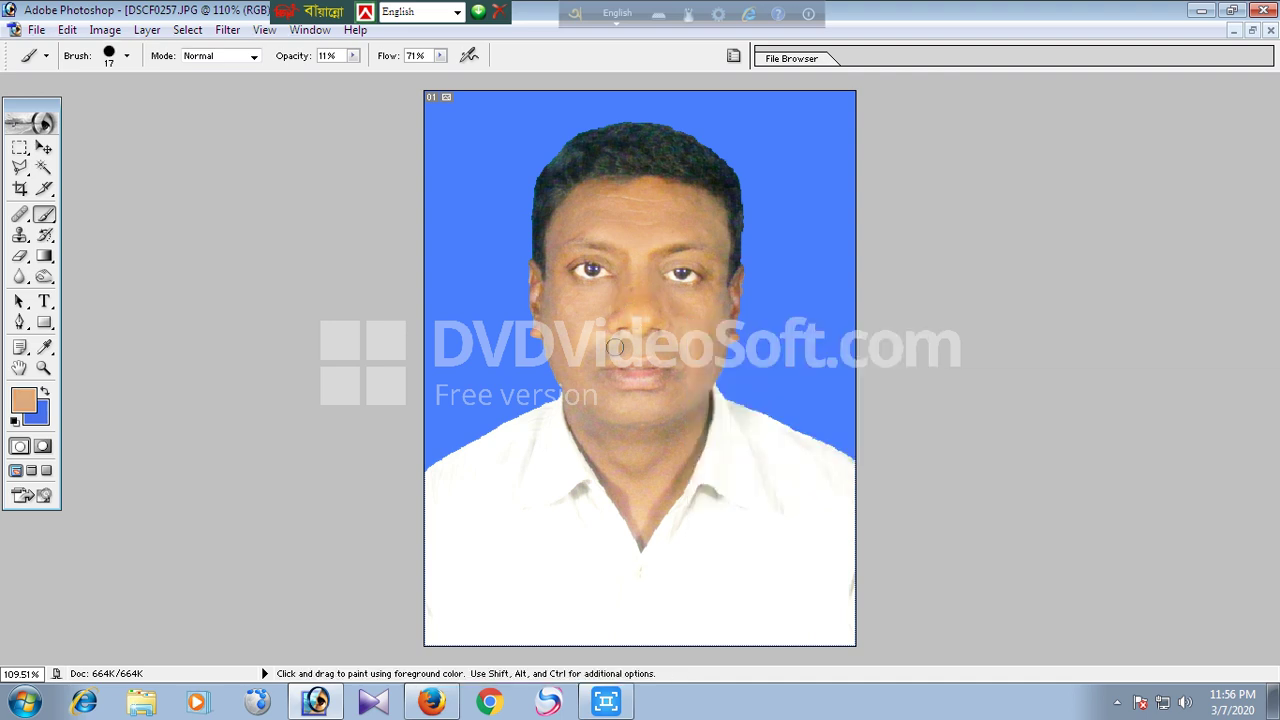
alt+click(580, 336)
- Lighten the chin and neck with a 28 px brush in a skin tone sampled beside the mouth
right_click(700, 388)
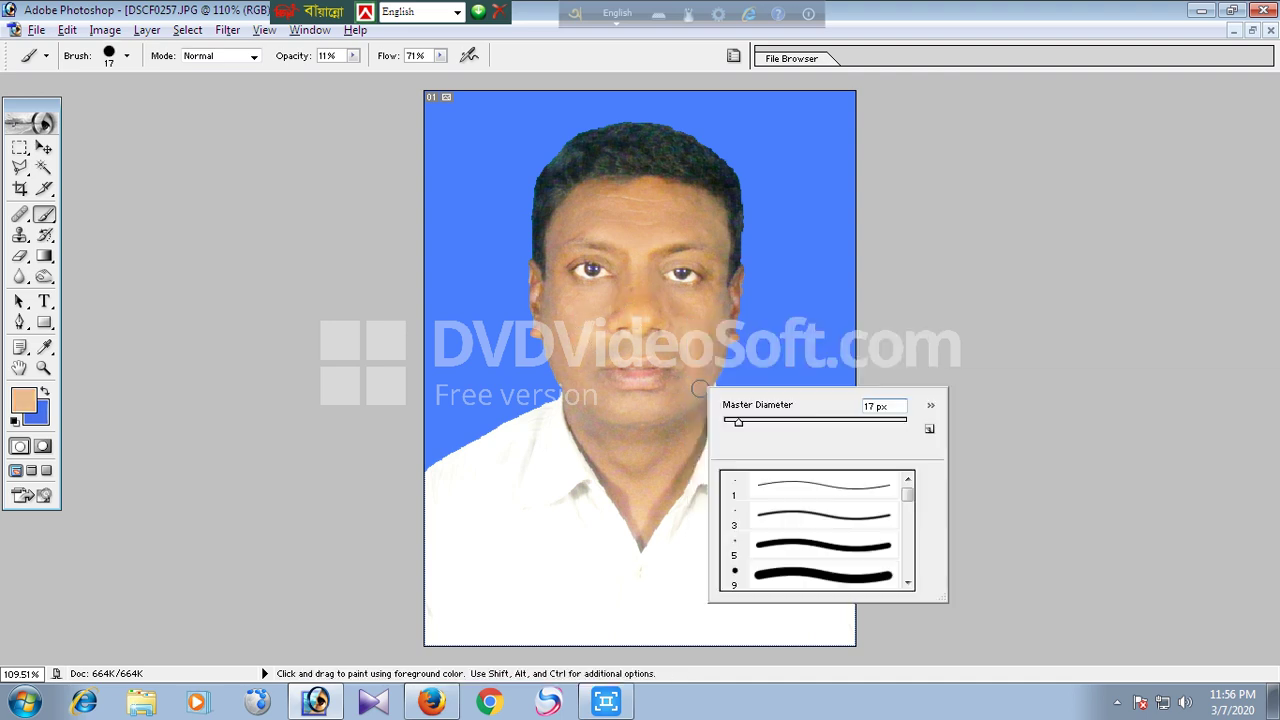
drag(739, 422, 749, 422)
alt+click(690, 372)
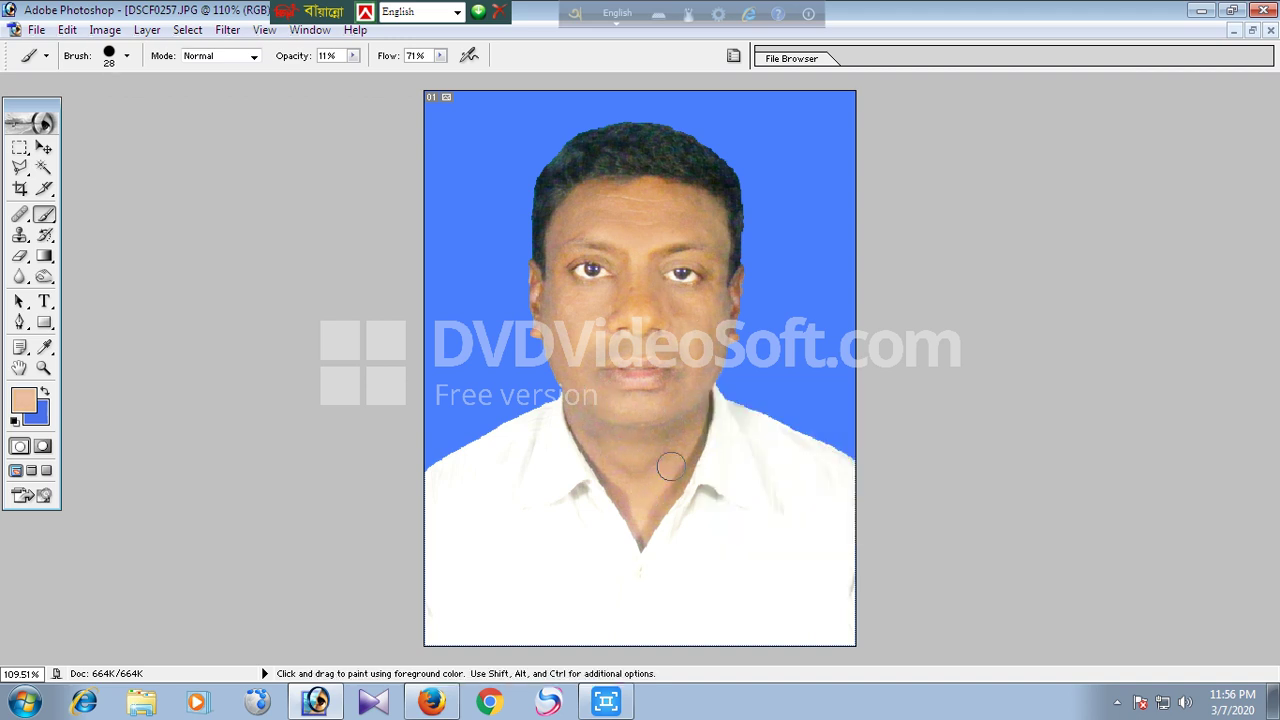
- Rotate the canvas 90° clockwise
click(105, 29)
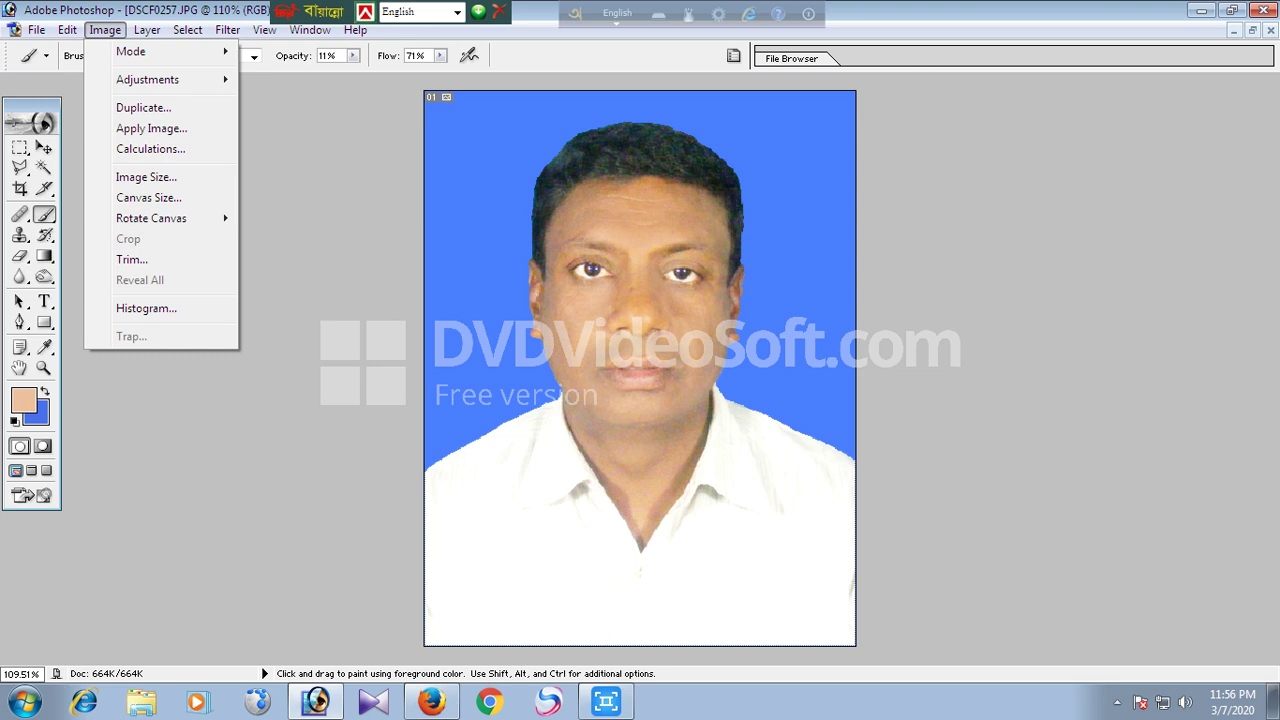
mouse_move(130, 214)
click(285, 236)
- Apply the Grain Surgery 2 Remove Grain 2 filter to the portrait
click(227, 29)
mouse_move(271, 446)
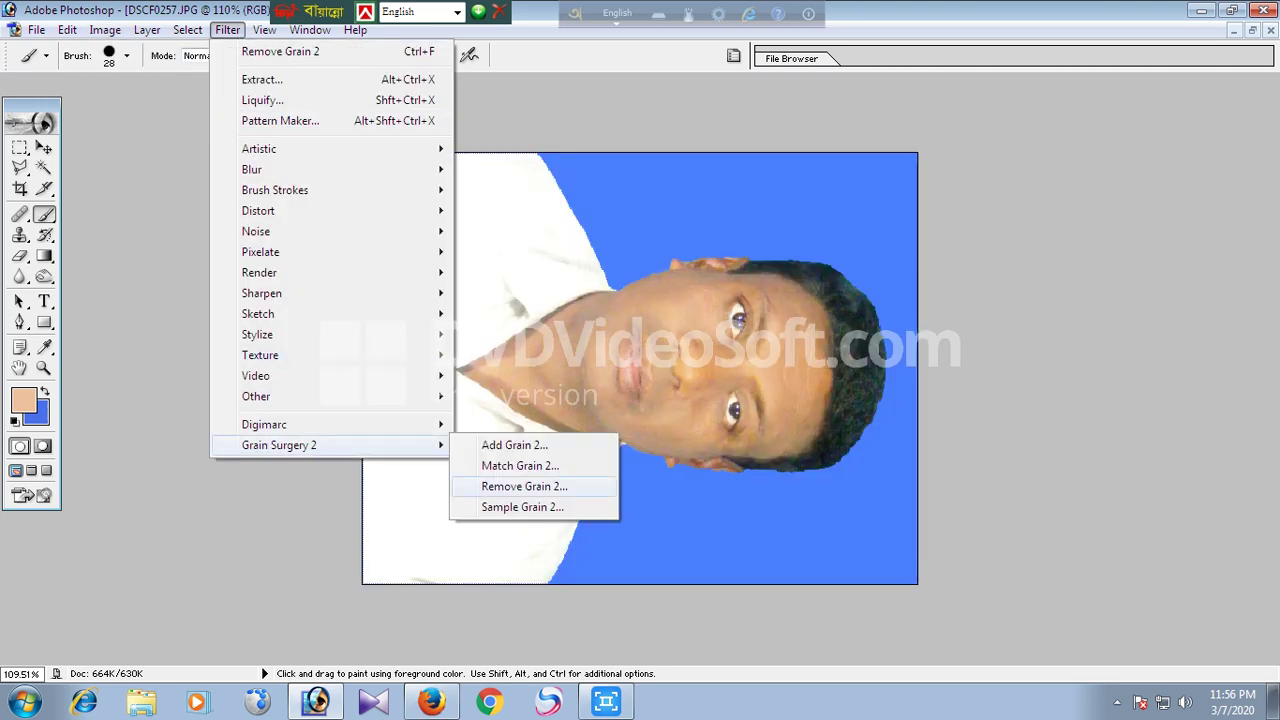
click(522, 486)
drag(293, 219, 307, 218)
key(Return)
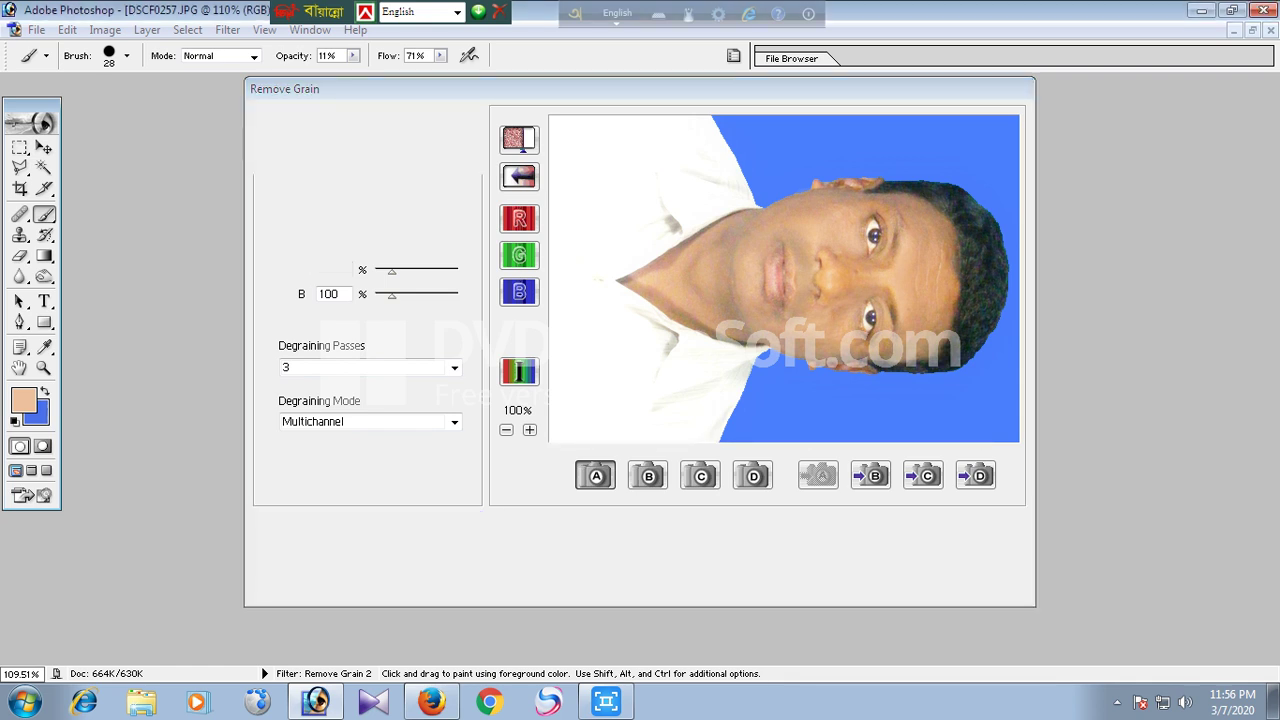
- Smooth the neck skin and the shadows along both collar edges, reducing the brush to 18 px
scroll(766, 378, up, 3)
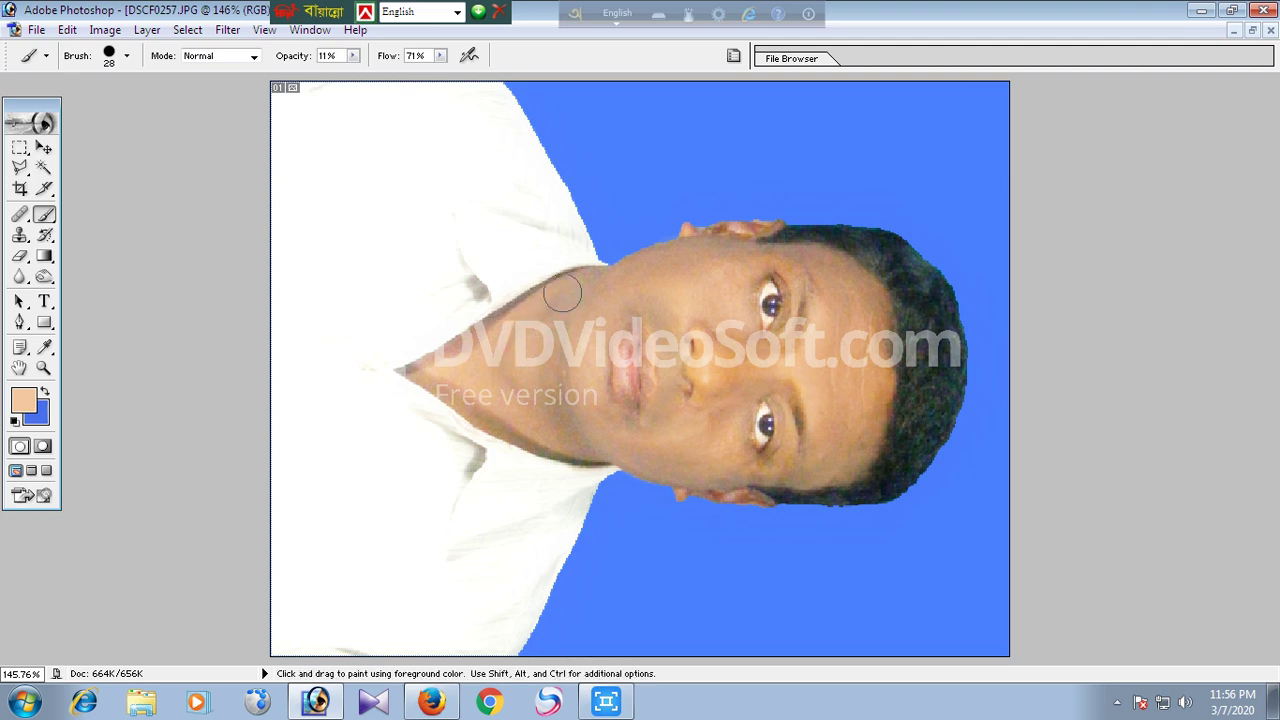
mouse_move(447, 371)
mouse_down()
mouse_move(526, 360)
mouse_move(531, 344)
mouse_move(554, 430)
mouse_move(508, 394)
mouse_up()
right_click(540, 392)
mouse_move(581, 430)
mouse_down()
mouse_move(458, 399)
mouse_move(536, 438)
mouse_move(492, 423)
mouse_move(562, 444)
mouse_move(423, 372)
mouse_move(584, 455)
mouse_up()
click(510, 354)
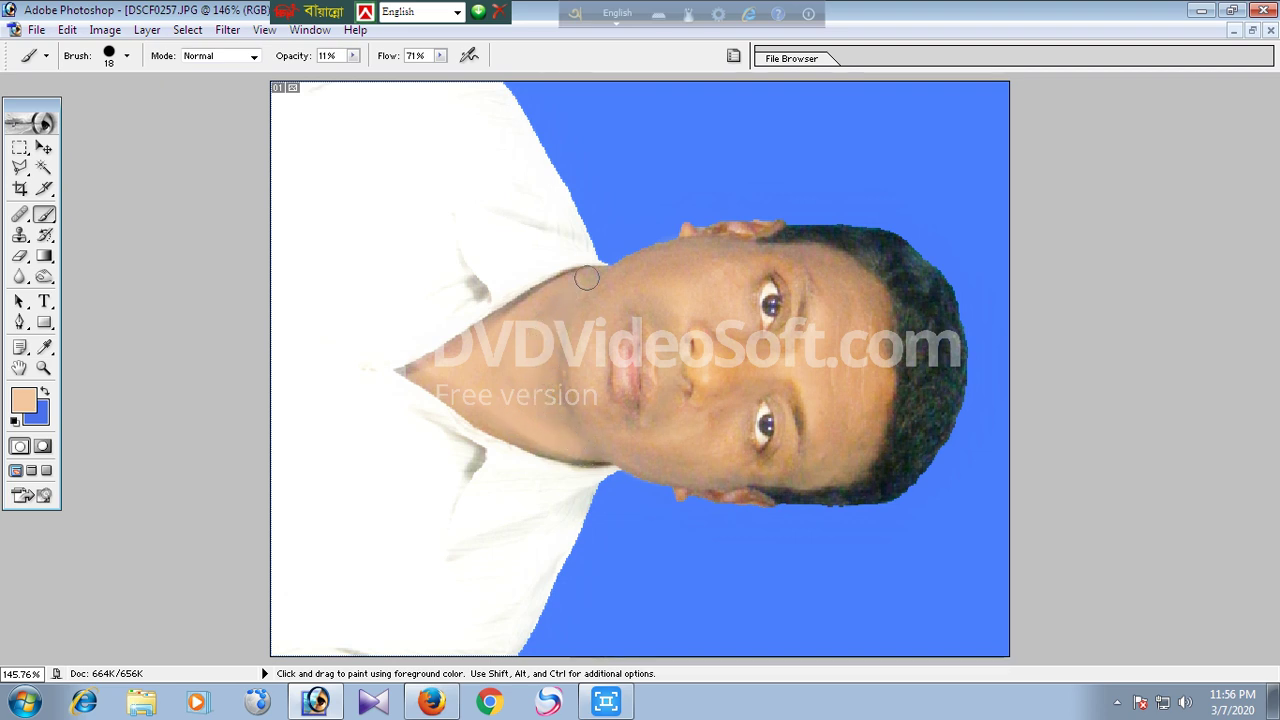
mouse_move(542, 302)
mouse_down()
mouse_move(594, 271)
mouse_move(554, 294)
mouse_move(546, 317)
mouse_up()
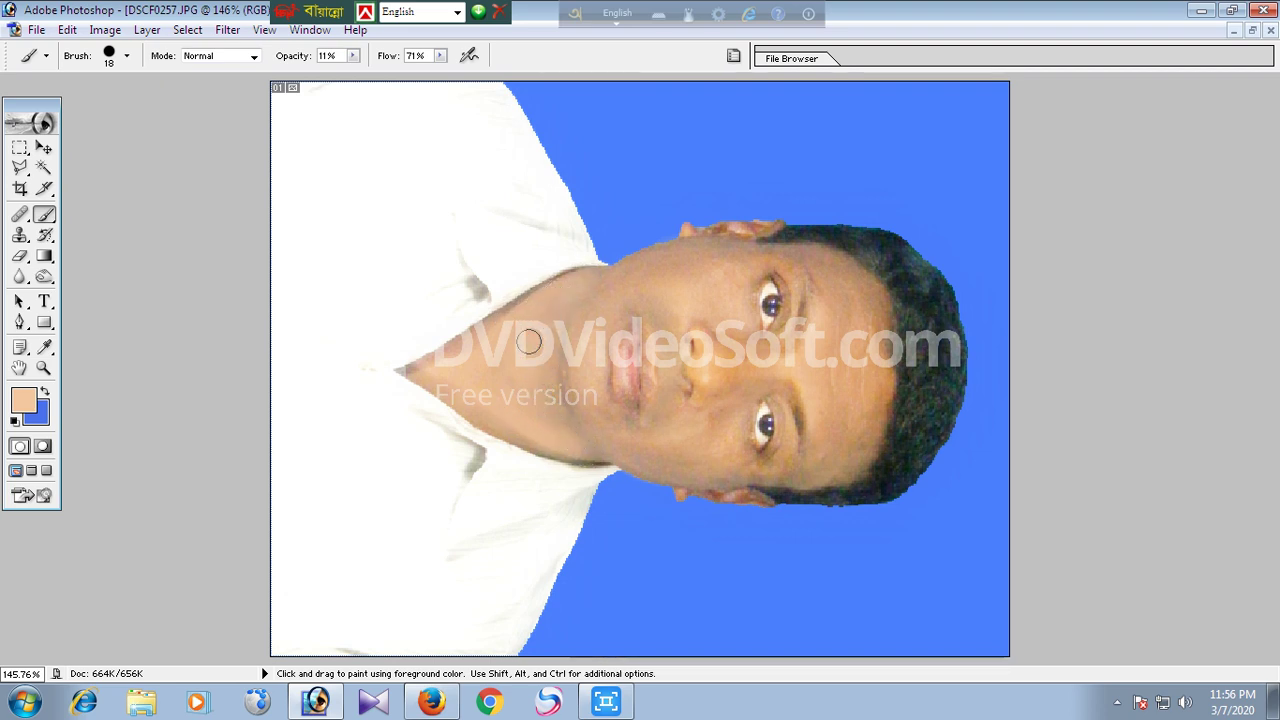
drag(576, 448, 590, 460)
mouse_move(487, 323)
mouse_down()
mouse_move(454, 349)
mouse_move(545, 290)
mouse_up()
- Blend the middle of the neck with a 27 px brush in a skin tone sampled from the neck
alt+click(545, 392)
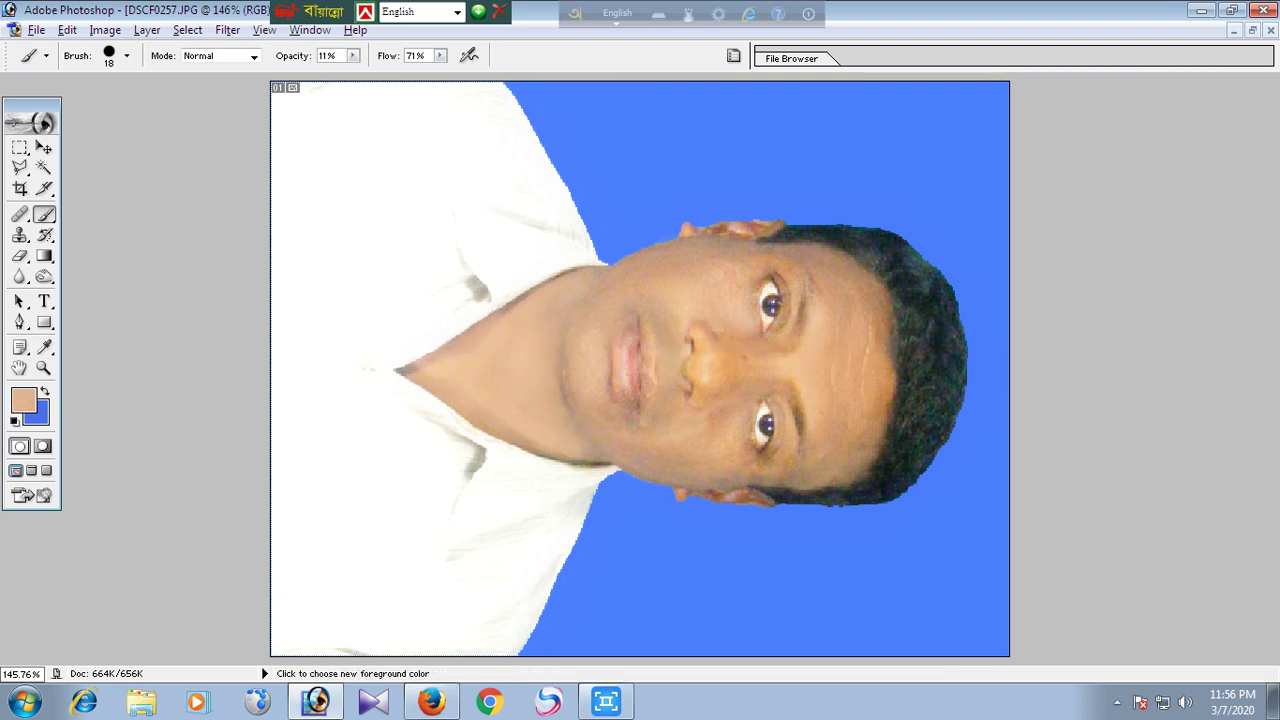
right_click(559, 339)
drag(597, 373, 605, 373)
click(527, 373)
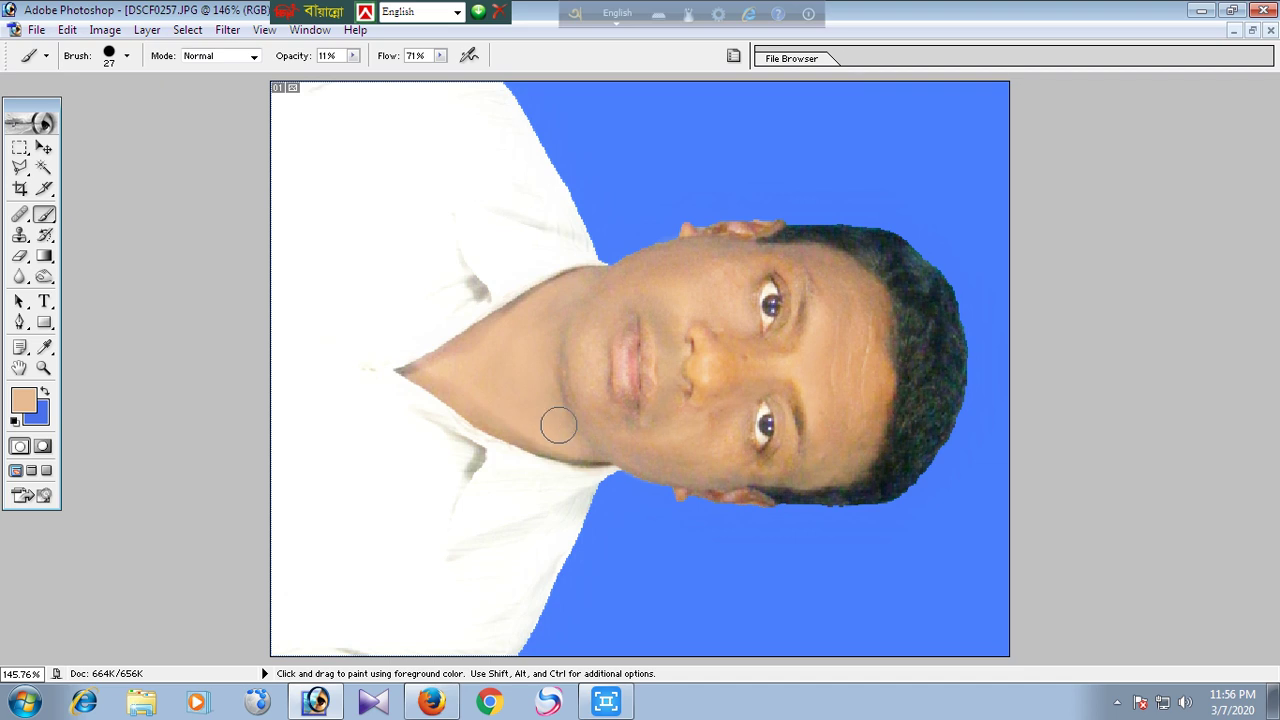
- Smooth the chin and cheeks with an 18 px brush in sampled skin tones
right_click(637, 429)
text(18)
key(Return)
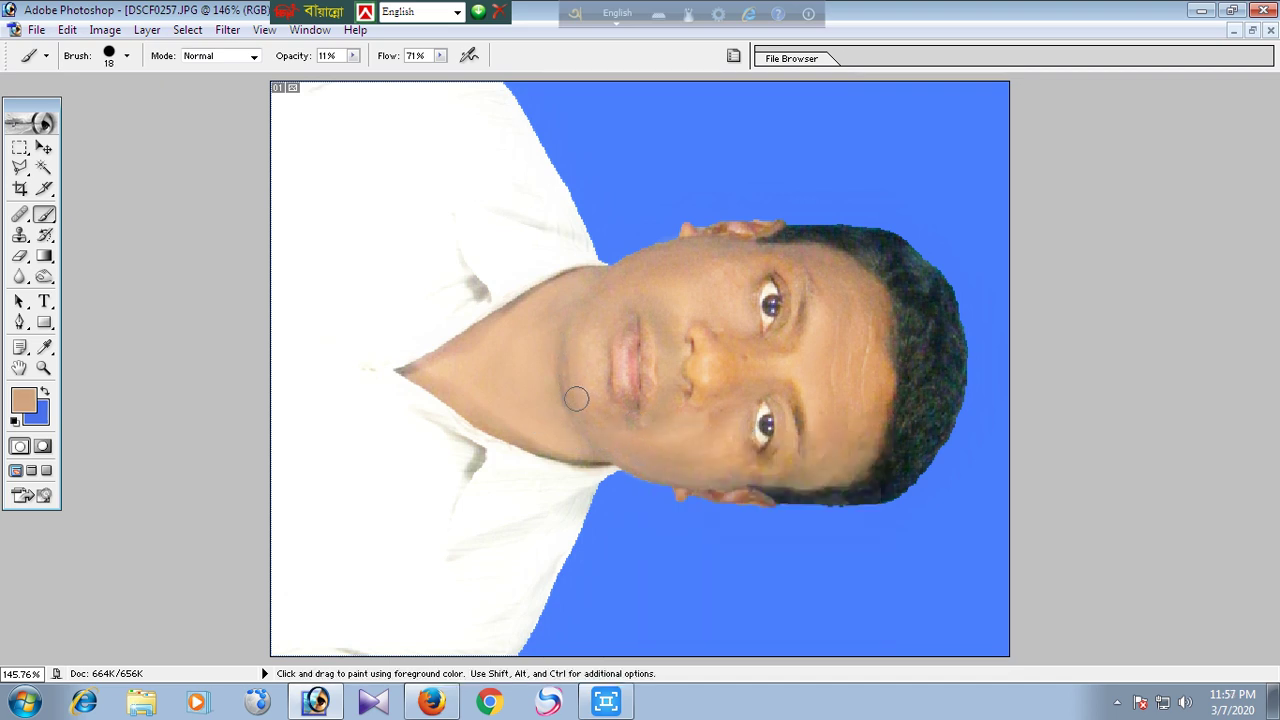
alt+click(716, 267)
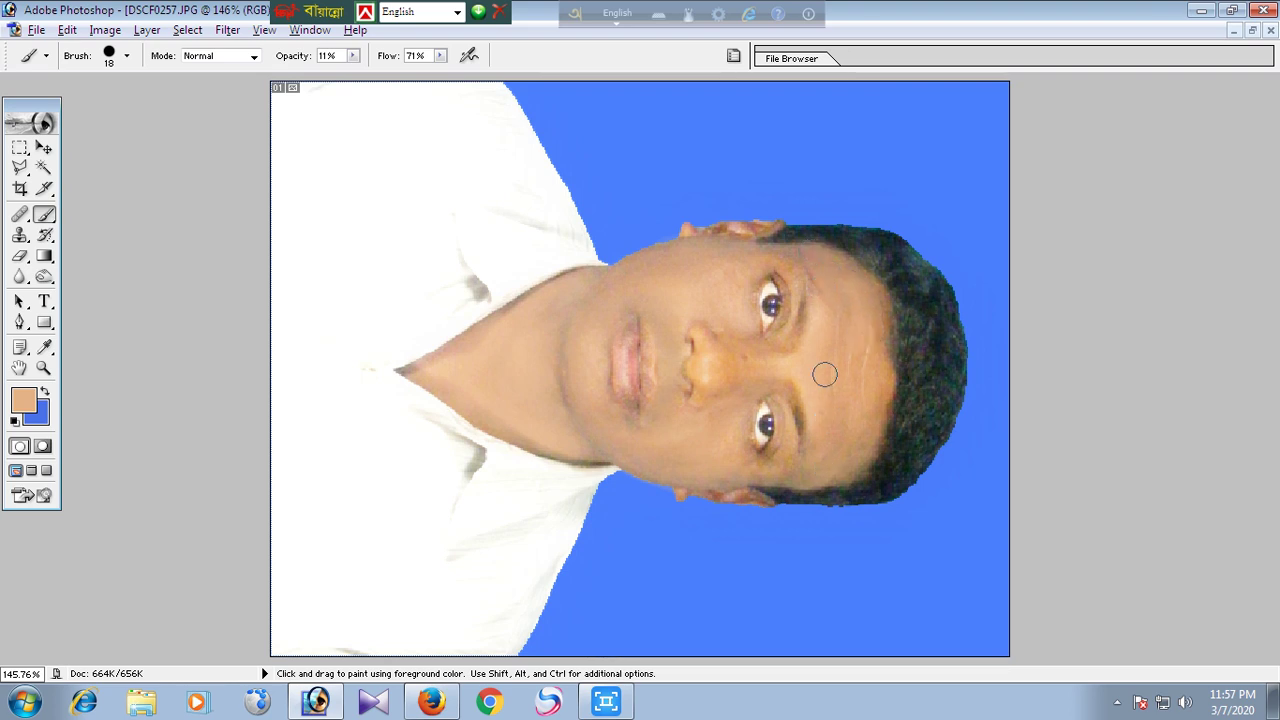
- Set the brush diameter to 12 px for finer retouching of the face
right_click(819, 444)
text(12)
key(Return)
- Save the retouched portrait, accepting the default save options
click(37, 30)
click(77, 203)
key(Return)
key(Return)
- Smooth the forehead lines with a 23 px brush in a skin tone sampled between the eyebrows
alt+click(787, 340)
right_click(752, 279)
drag(777, 313, 787, 313)
key(Return)
- Sample a skin tone from the forehead and set the brush diameter to 13 px
alt+click(829, 347)
right_click(829, 347)
drag(882, 381, 872, 381)
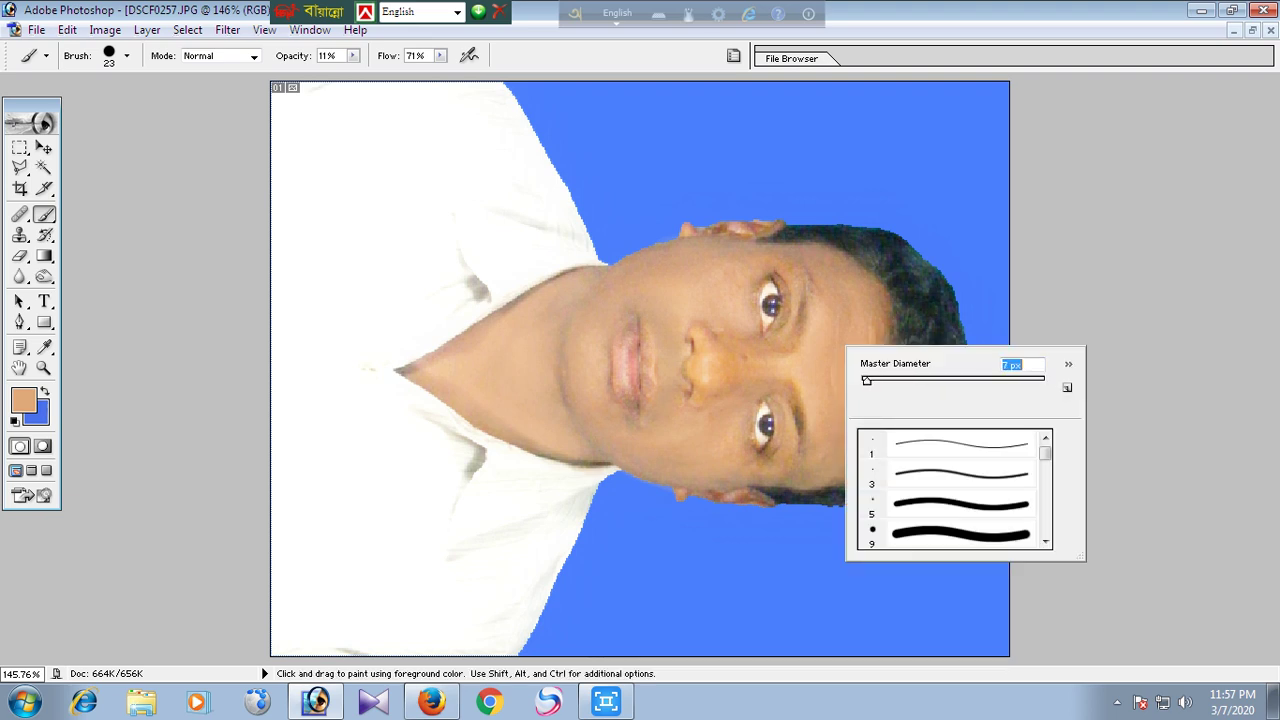
key(Return)
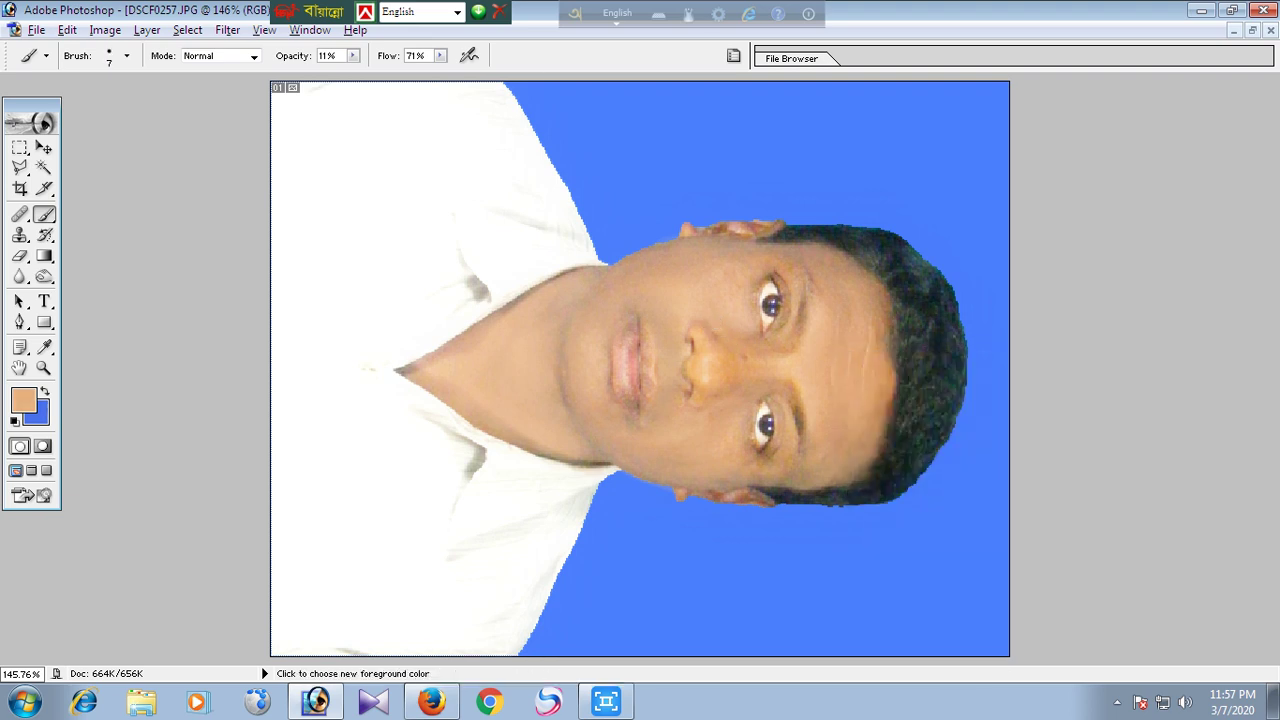
right_click(794, 370)
text(13)
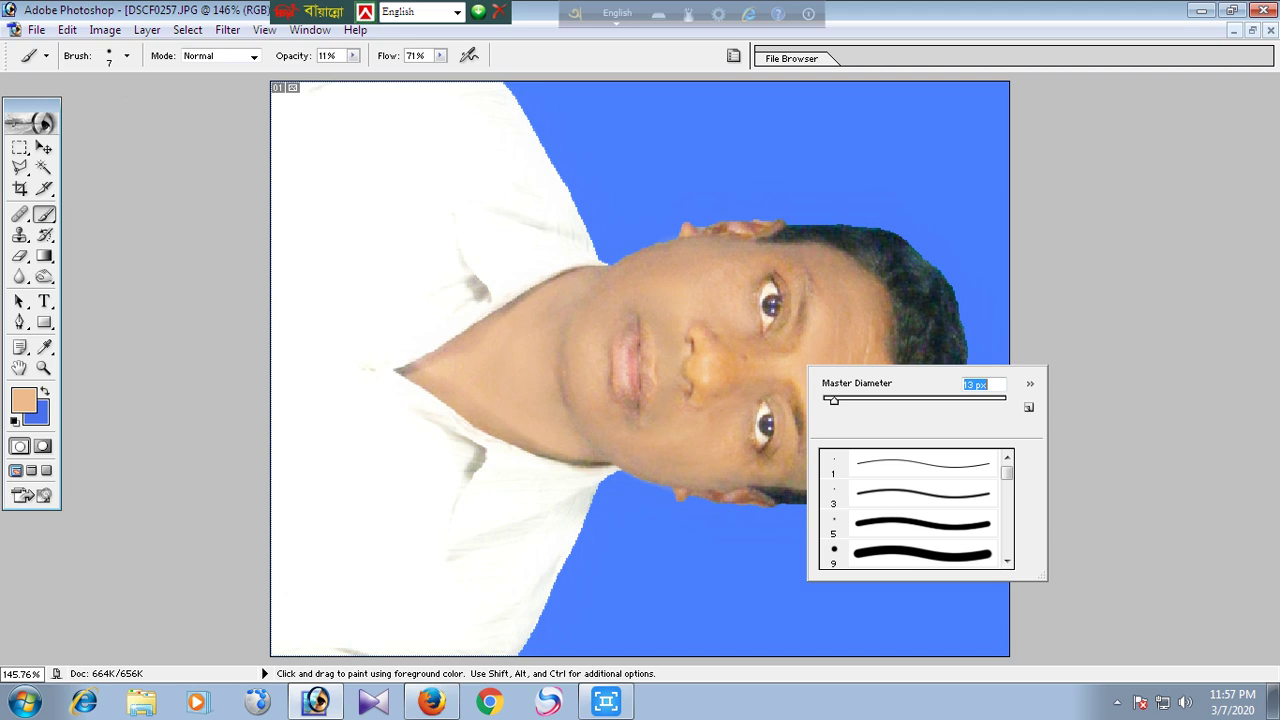
key(Return)
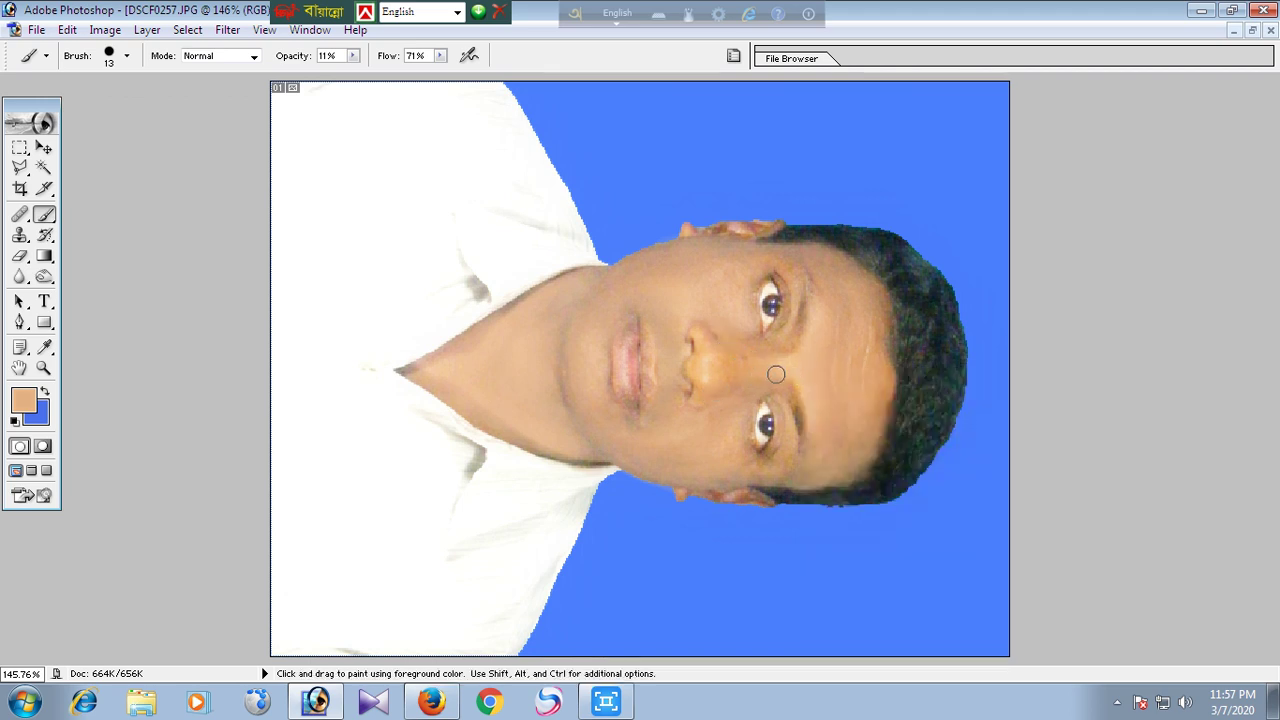
click(105, 29)
mouse_move(150, 79)
click(306, 313)
key(Escape)
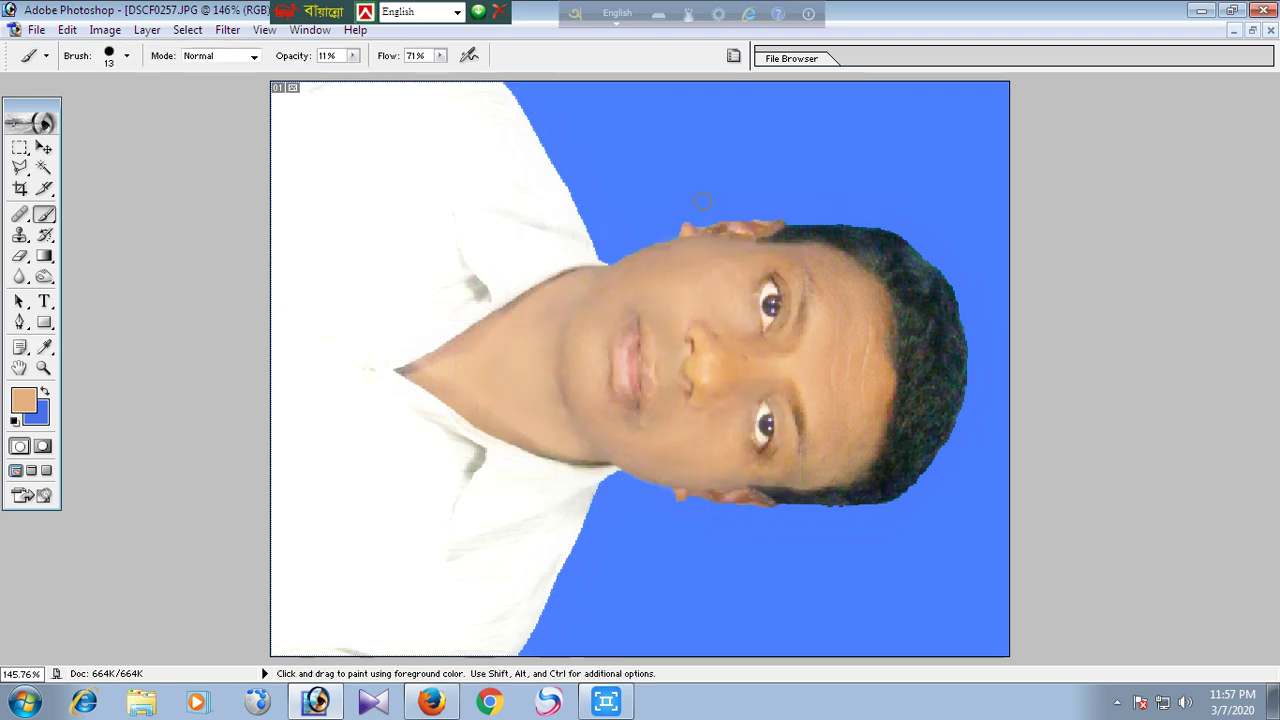
- Deepen the dark hair with Selective Color by raising the Black amount in the Blacks range
click(105, 29)
mouse_move(150, 79)
click(400, 290)
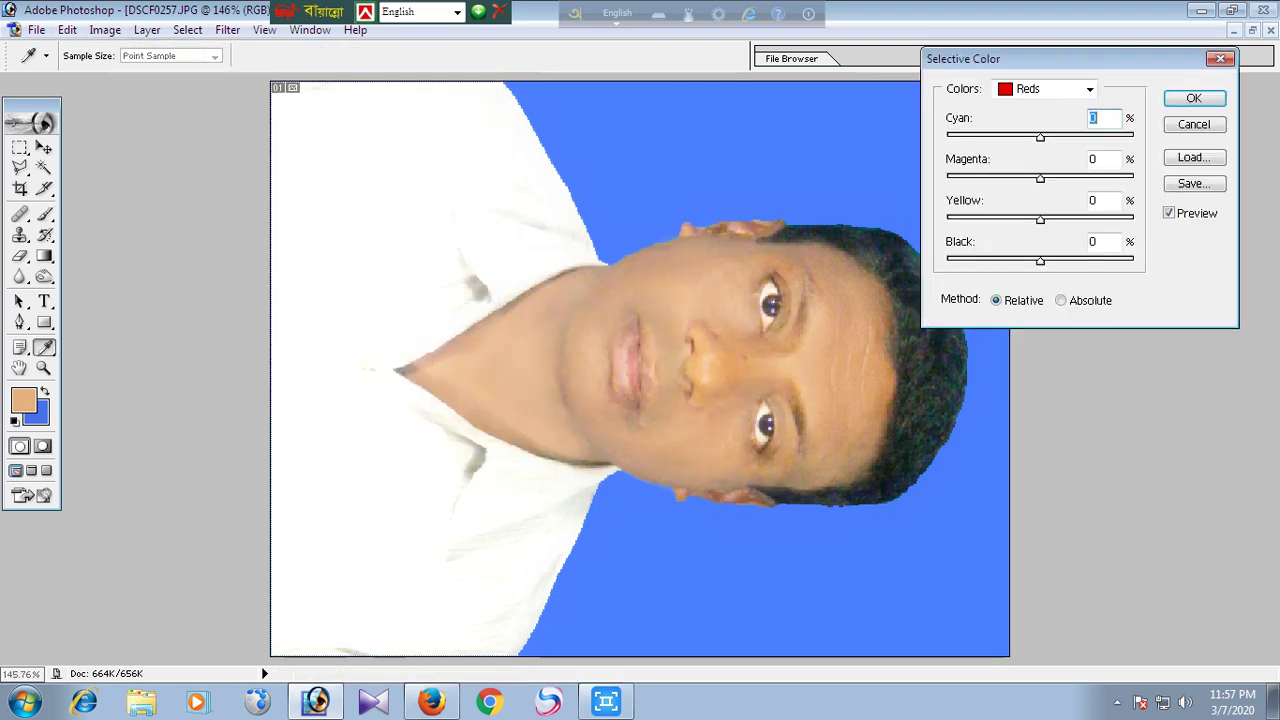
click(1090, 89)
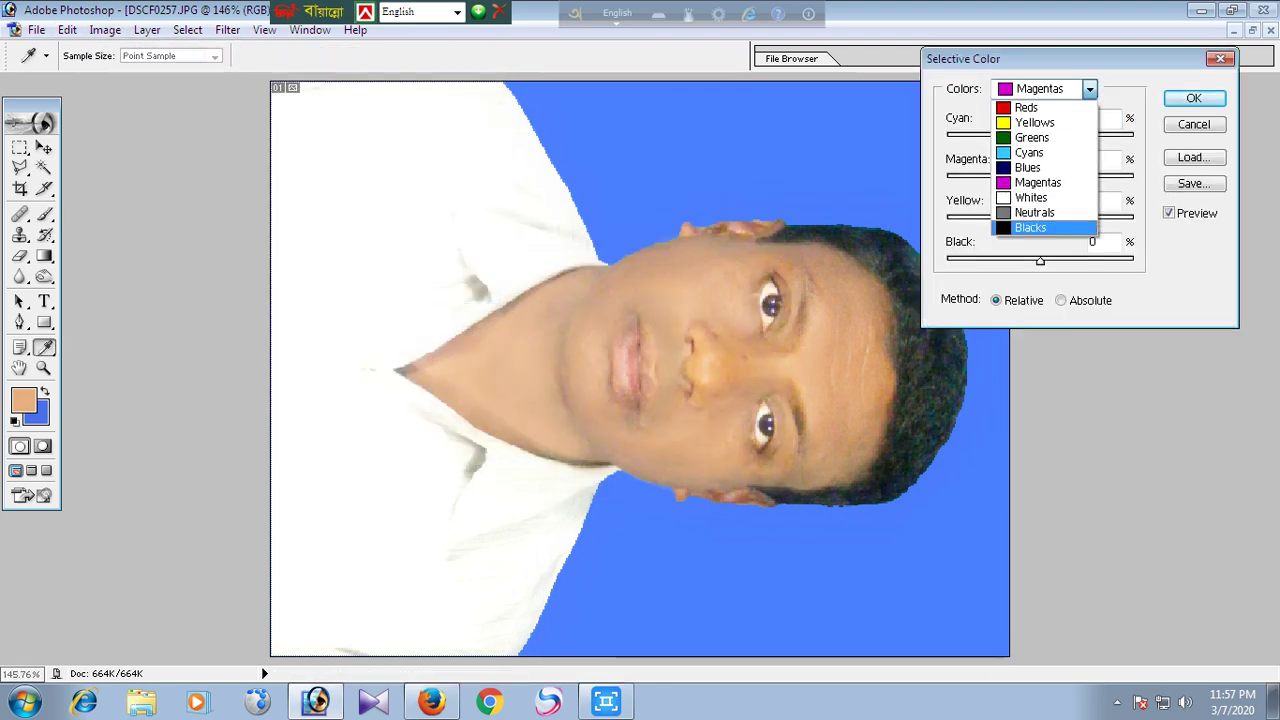
click(1085, 227)
click(1086, 260)
key(Return)
- Darken both eyebrows with the Burn tool, using a 6 px brush on Midtones at 34% exposure
key(b)
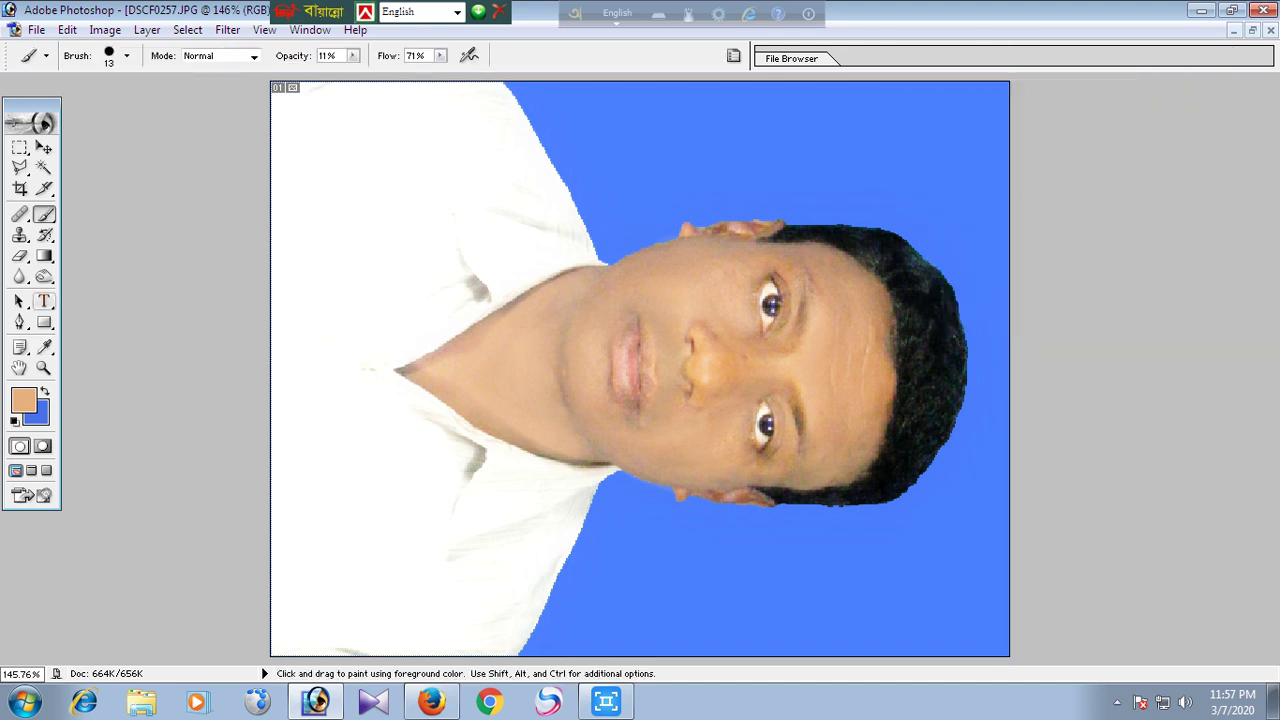
key(o)
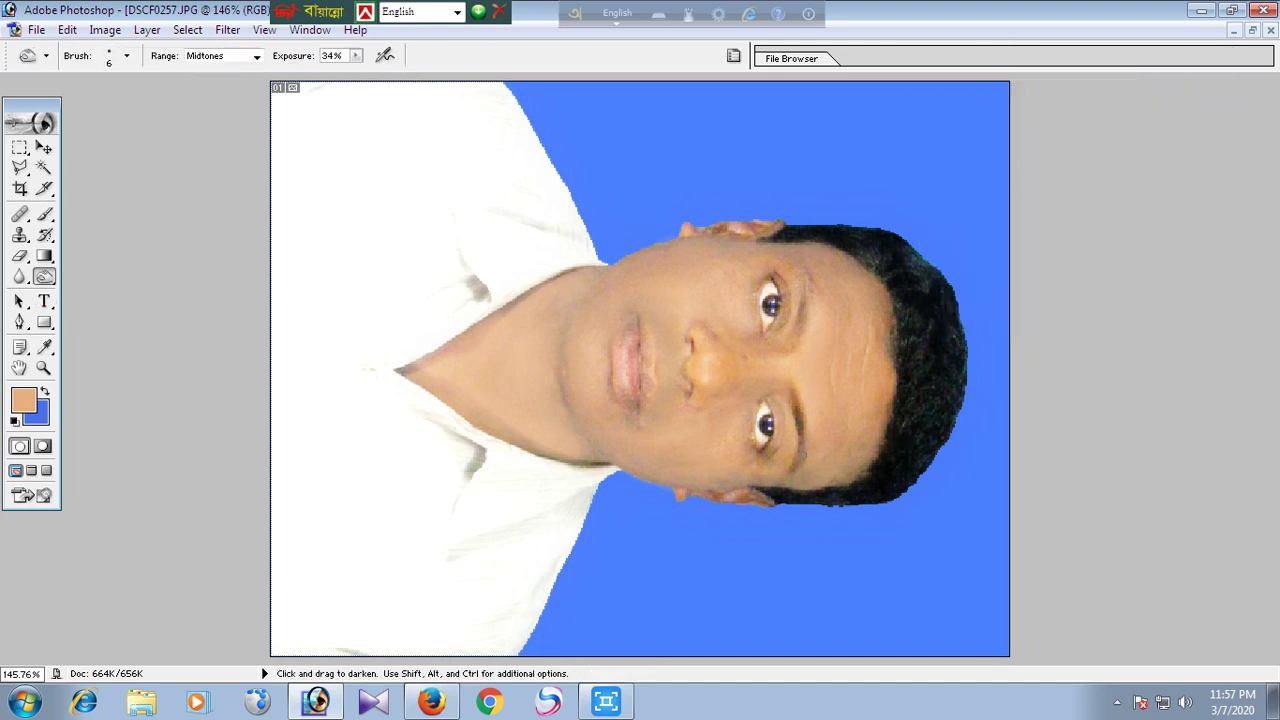
mouse_move(796, 338)
mouse_down()
mouse_move(800, 260)
mouse_move(806, 283)
mouse_up()
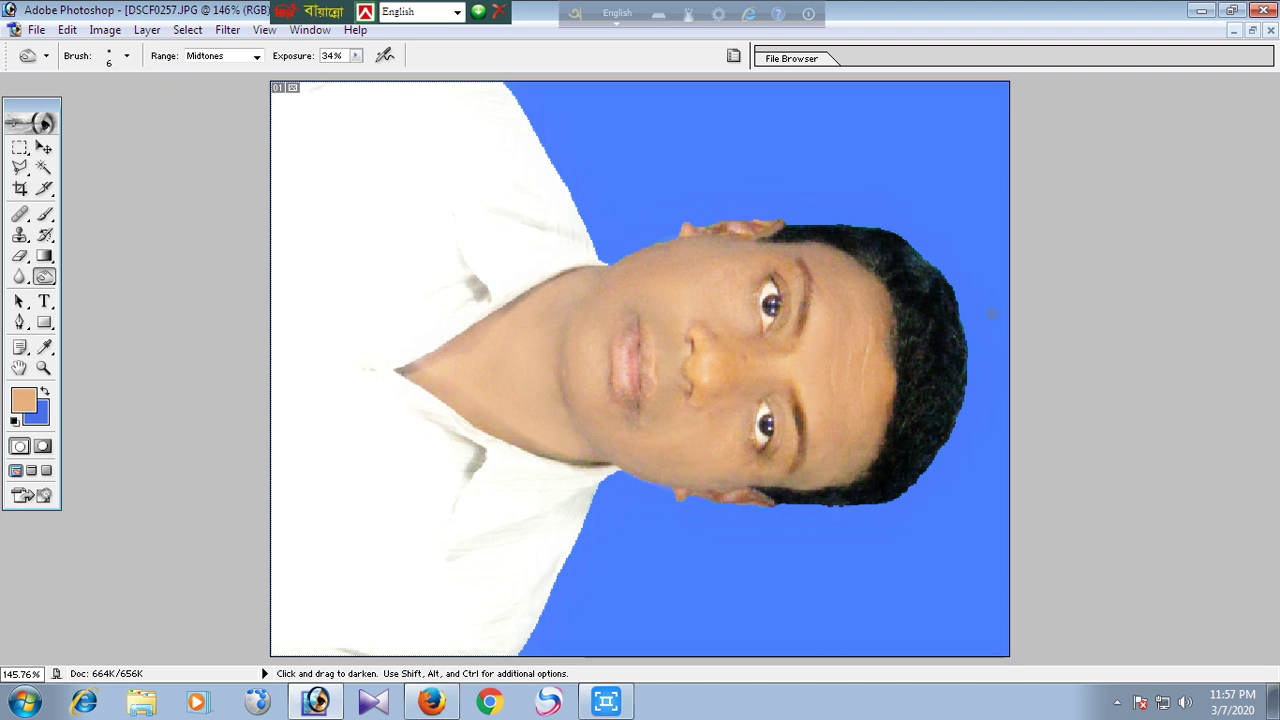
- Darken the hair out to its outer edge using the Burn tool with a larger brush
right_click(921, 368)
drag(947, 400, 959, 400)
key(Return)
mouse_move(857, 246)
mouse_down()
mouse_move(908, 297)
mouse_move(909, 394)
mouse_move(891, 446)
mouse_move(851, 486)
mouse_move(803, 497)
mouse_move(900, 491)
mouse_move(951, 371)
mouse_move(903, 249)
mouse_move(828, 225)
mouse_up()
- Select the backdrop and its darkened fringe with the Magic Wand, fill it with the blue background colour and deselect
key(v)
key(w)
shift+click(838, 219)
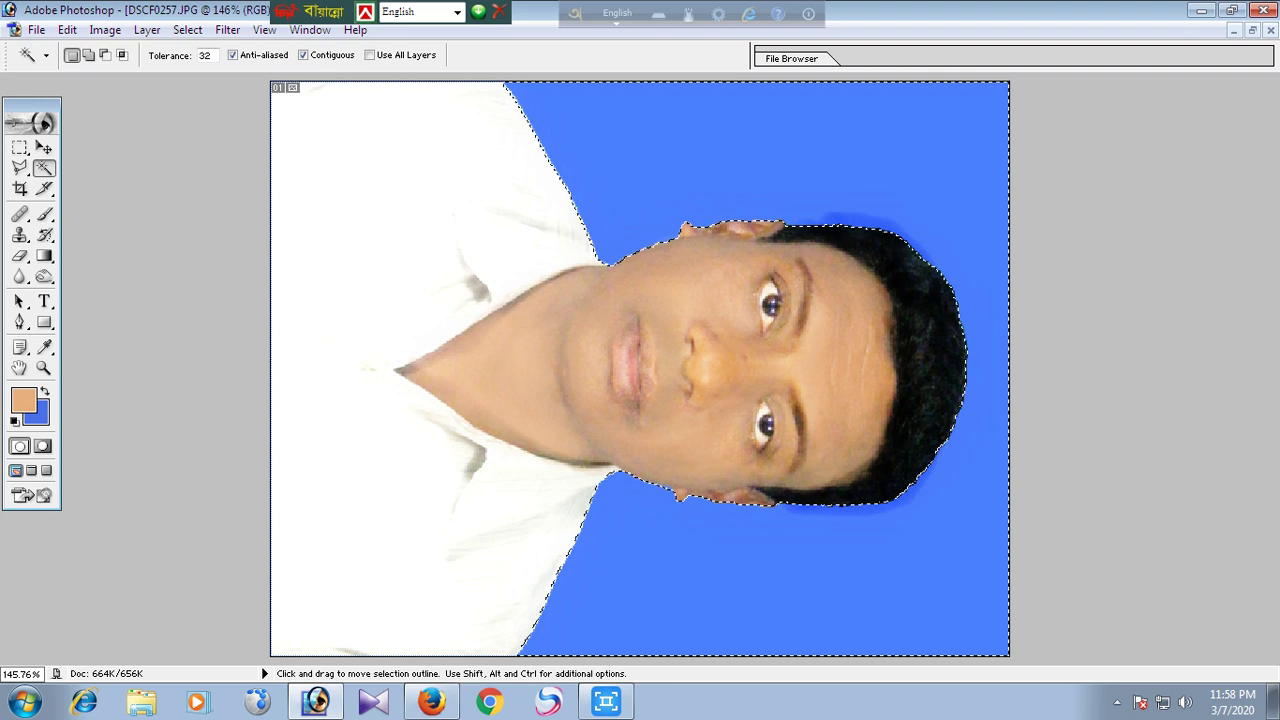
key(ctrl+BackSpace)
key(ctrl+d)
- Rotate the canvas 90° counterclockwise so the portrait stands upright
click(105, 29)
mouse_move(143, 214)
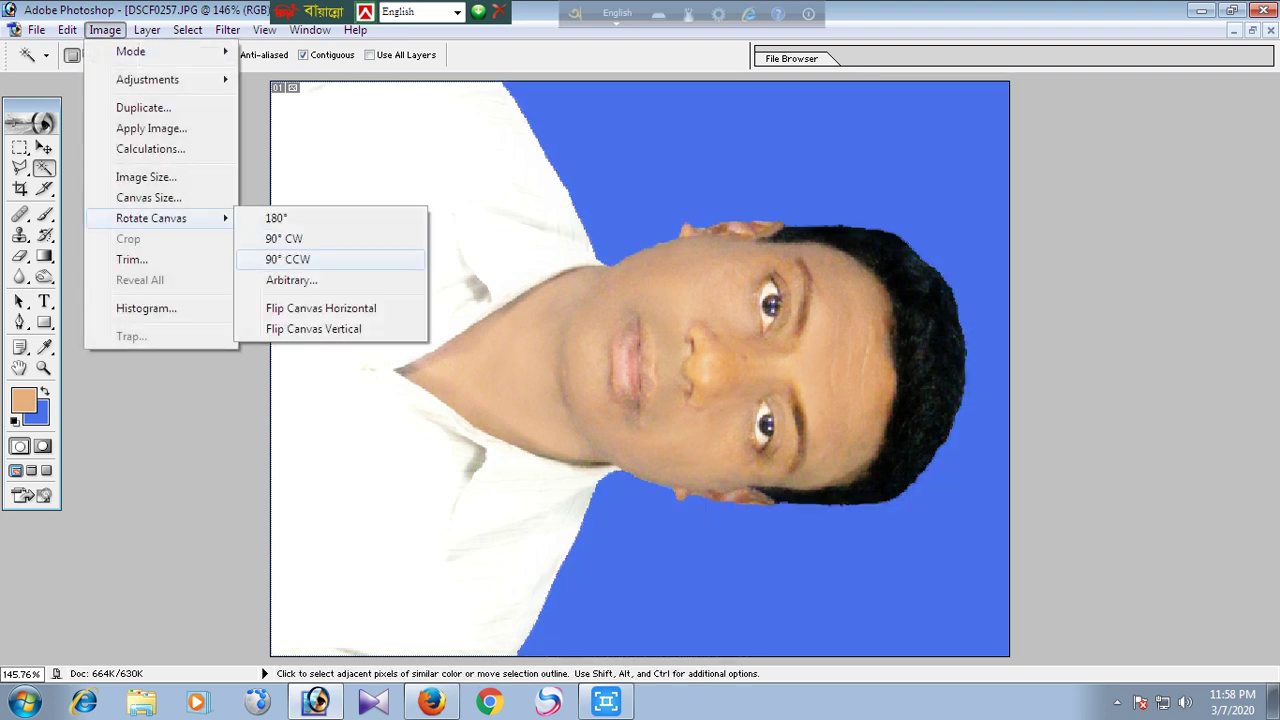
click(280, 254)
key(ctrl+alt+0)
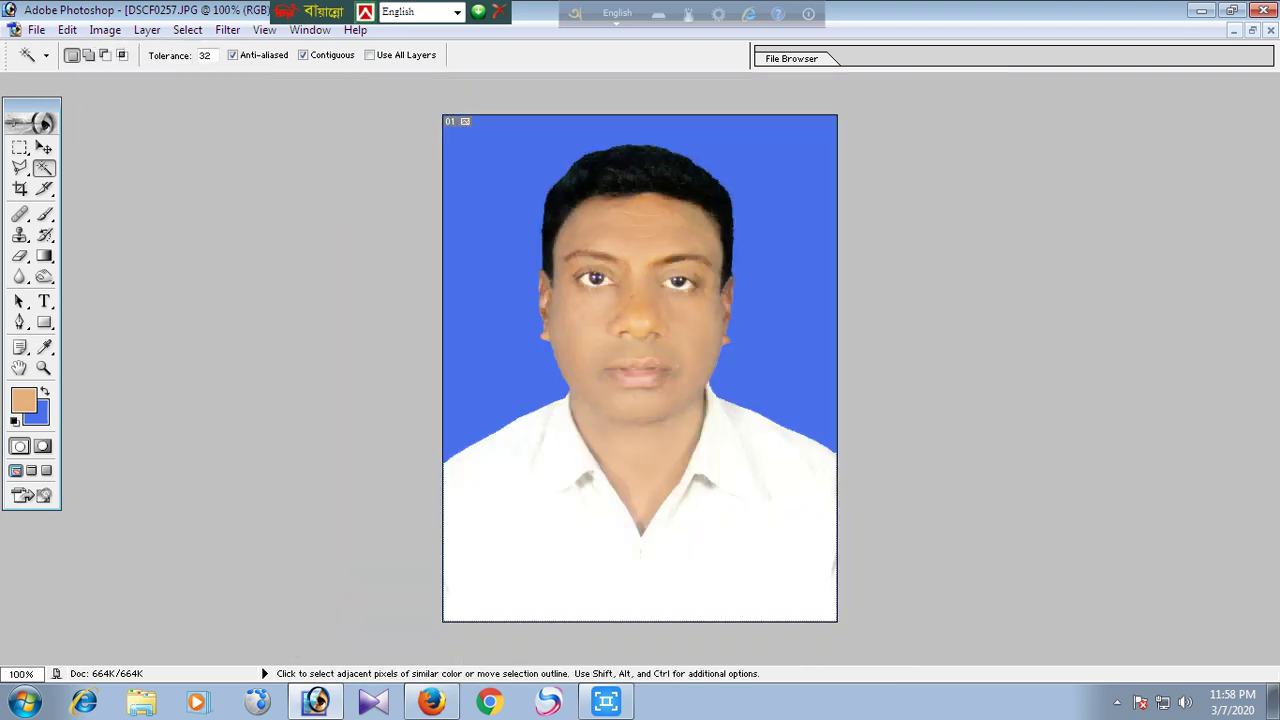
key(ctrl+0)
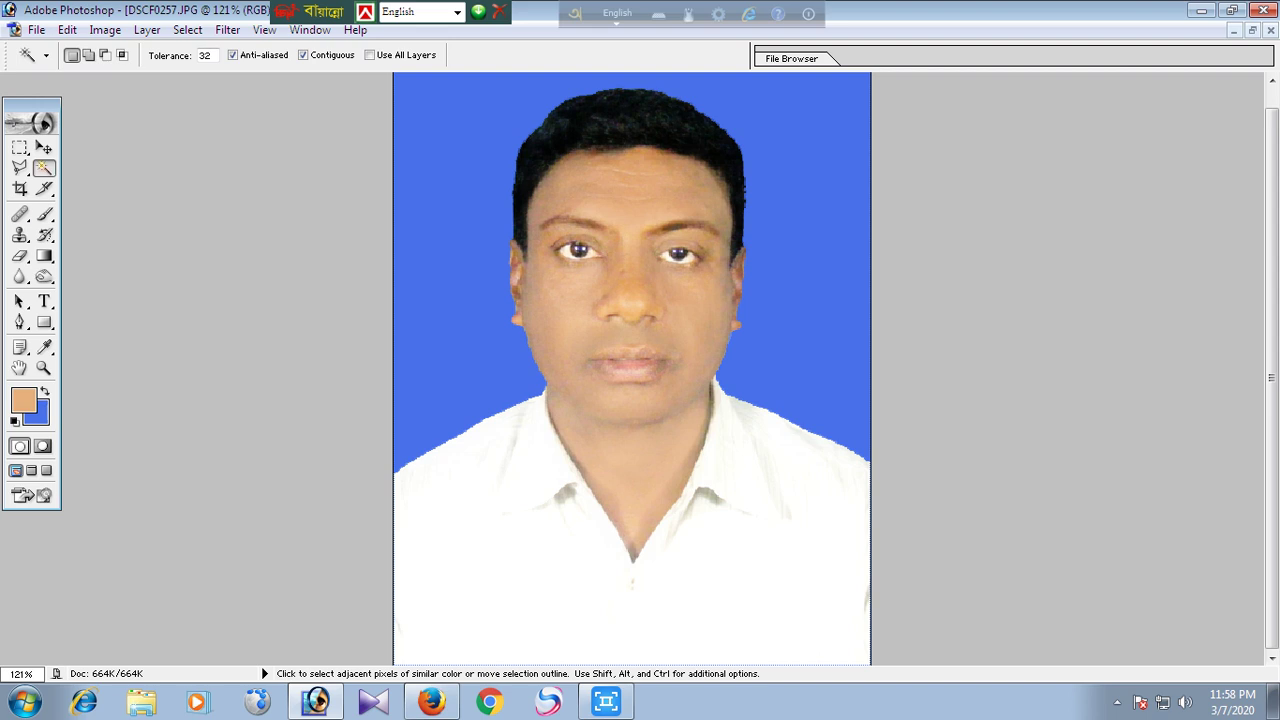
- Heal the dark spot on the bridge of the nose with a 4 px Healing Brush sampled from nearby skin
key(j)
key(ctrl+plus)
key(ctrl+plus)
drag(858, 278, 858, 506)
drag(671, 344, 671, 460)
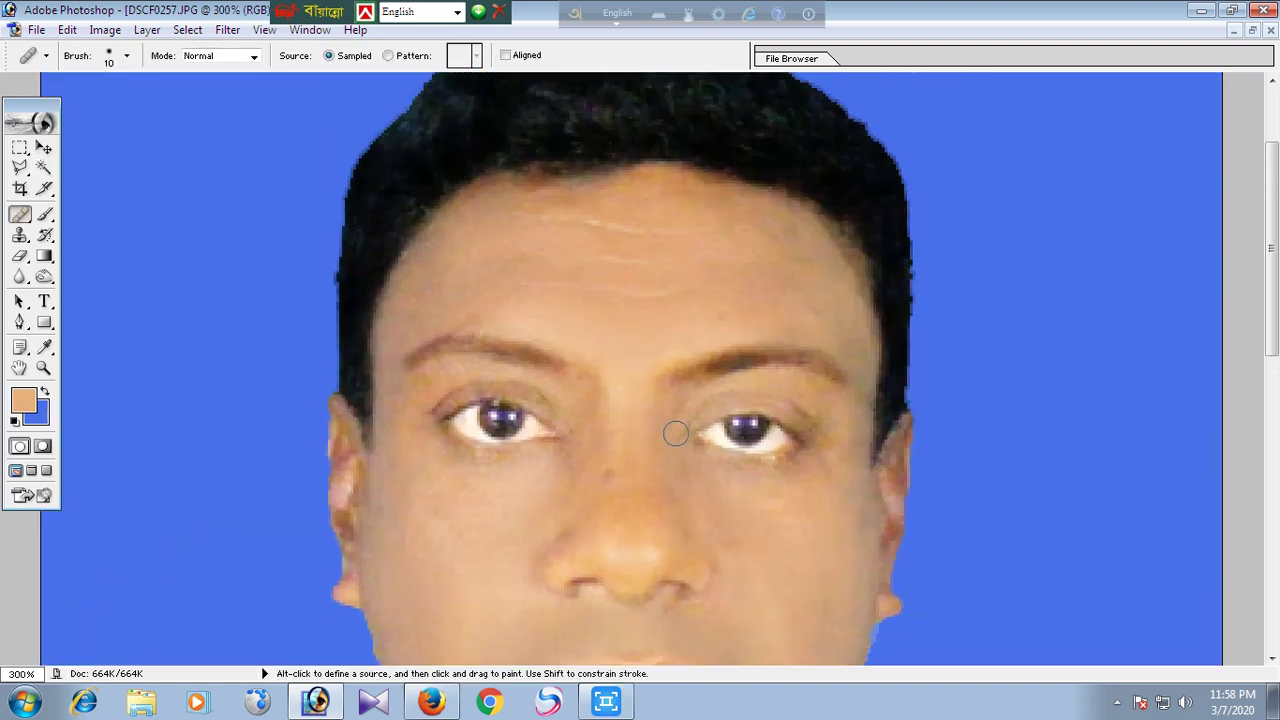
key(ctrl)
right_click(732, 440)
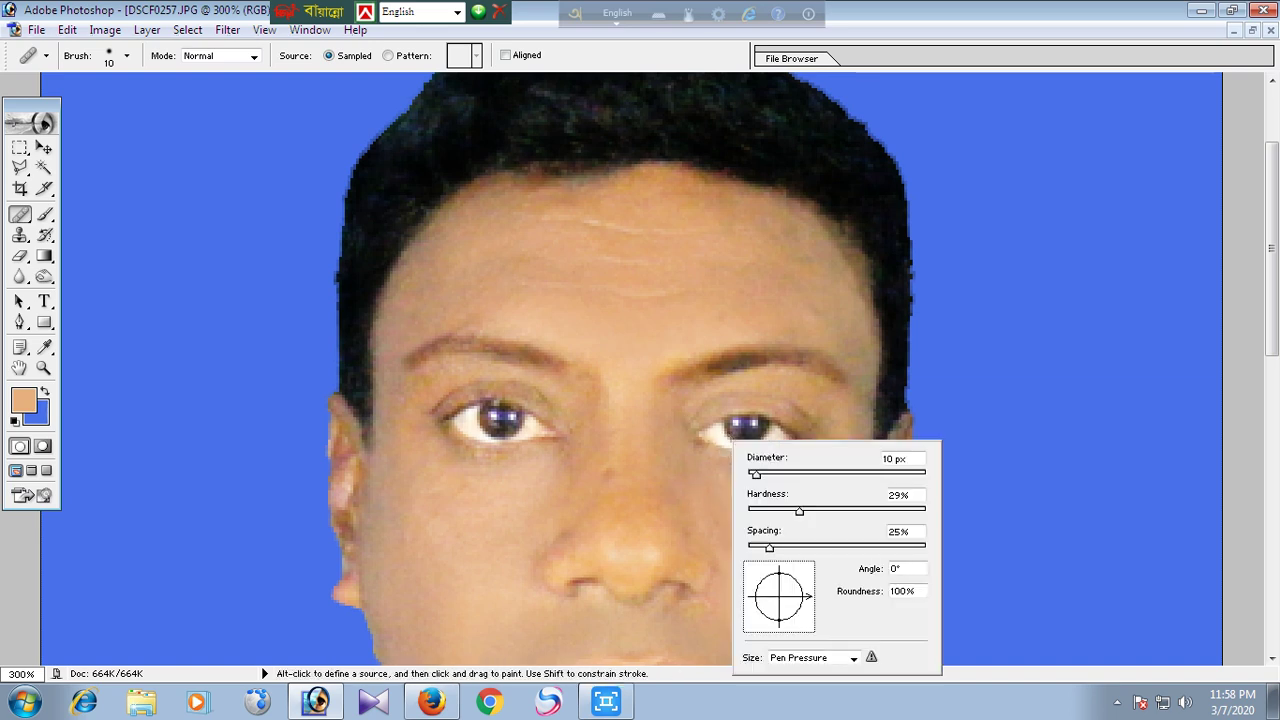
drag(755, 475, 751, 475)
key(Return)
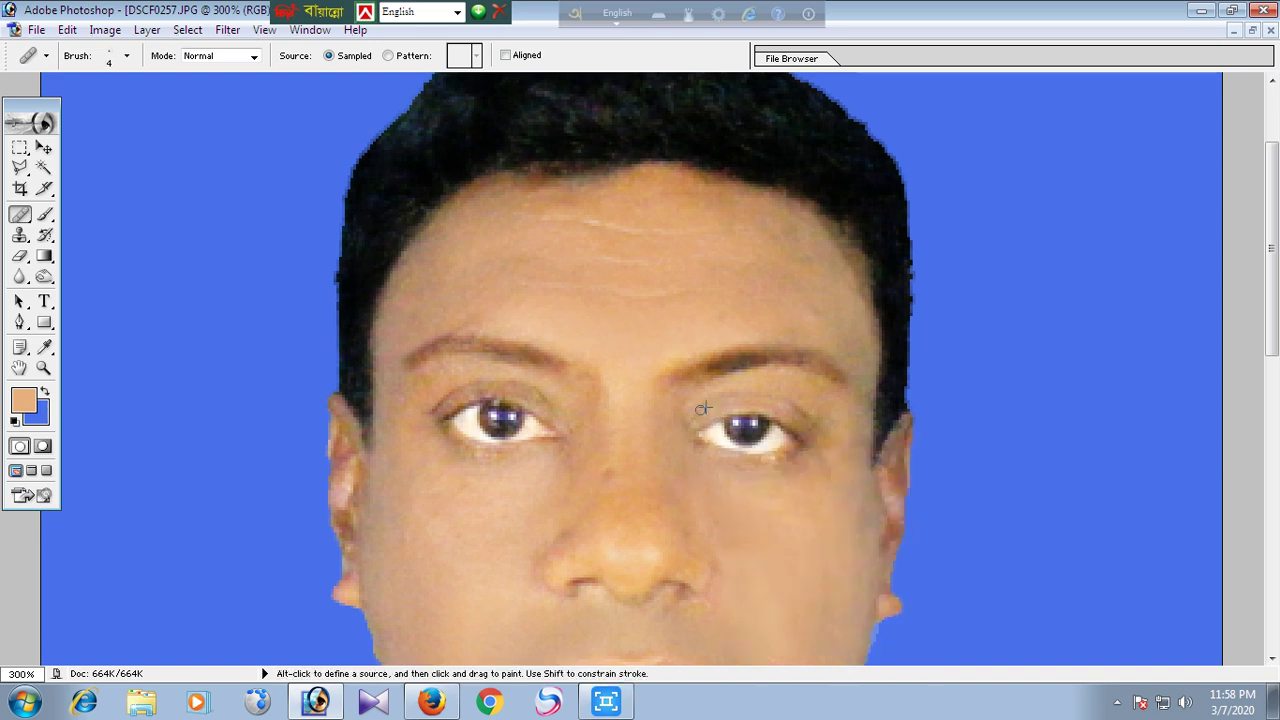
key(alt)
alt+click(608, 490)
click(611, 473)
- Soften the remaining forehead lines with the 13 px brush in skin tones sampled from the face
key(ctrl+minus)
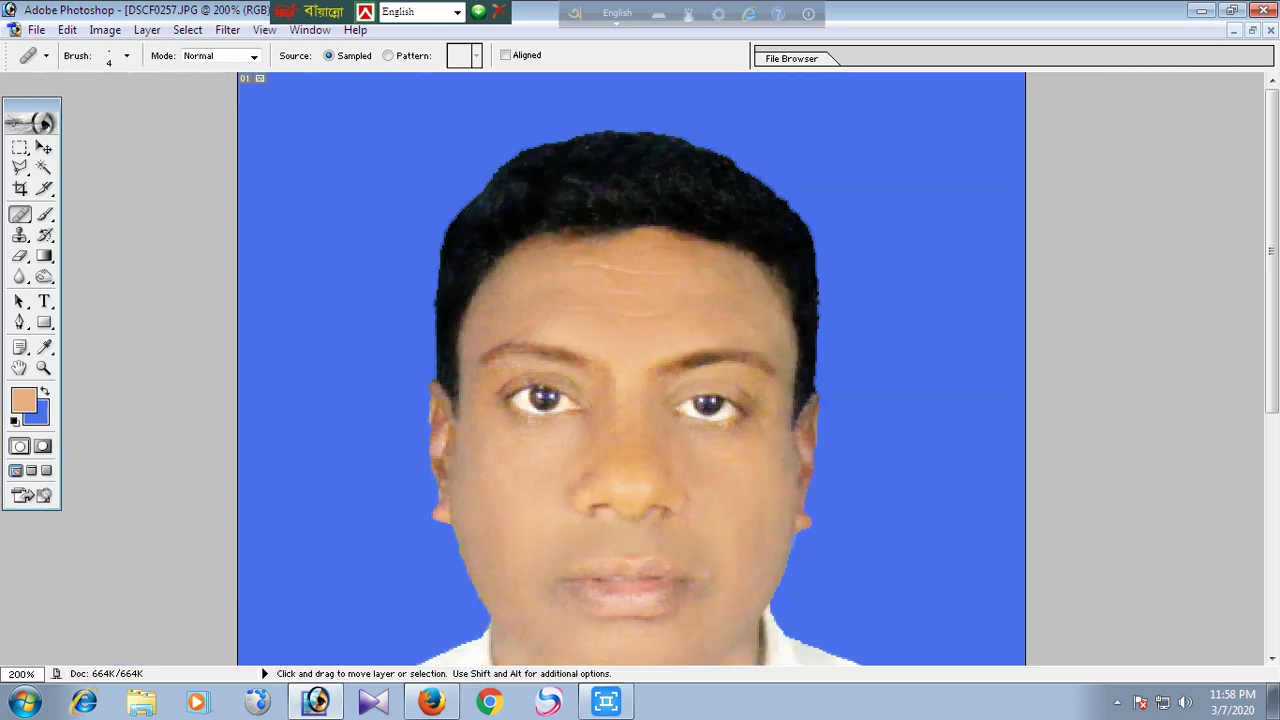
key(ctrl+minus)
key(b)
alt+click(623, 293)
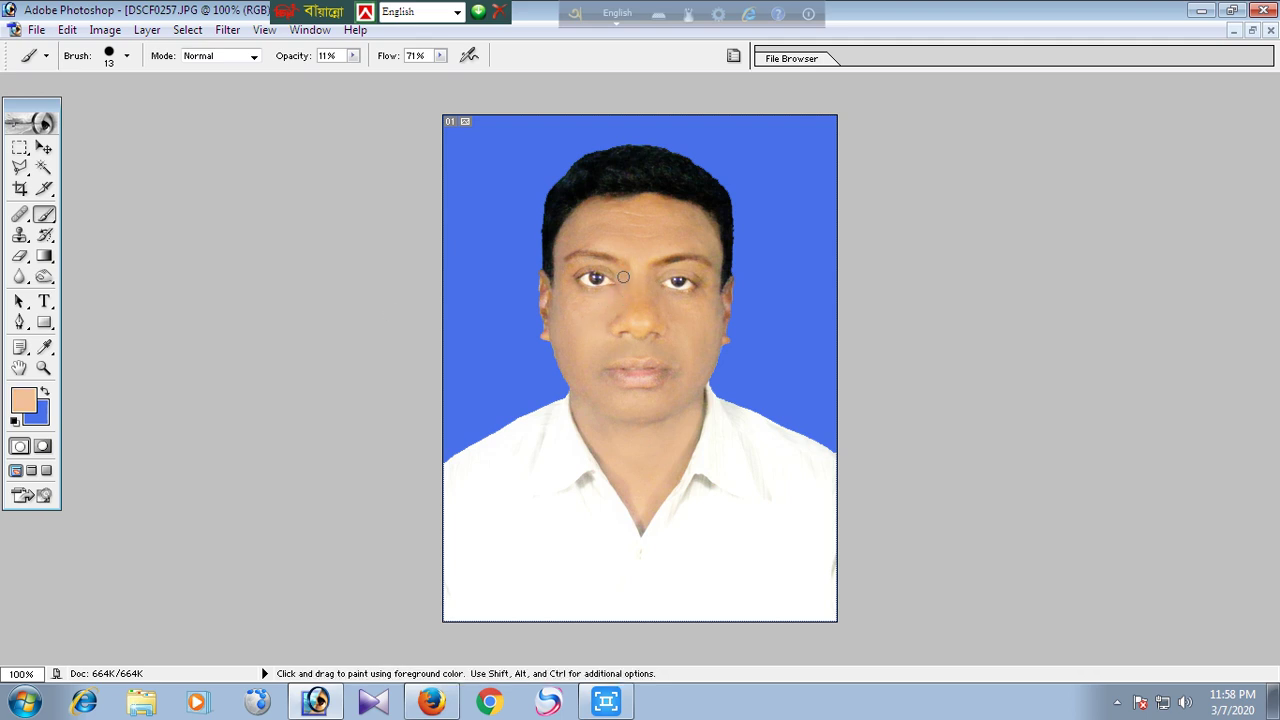
alt+click(556, 234)
key(ctrl+plus)
drag(766, 207, 768, 480)
right_click(770, 344)
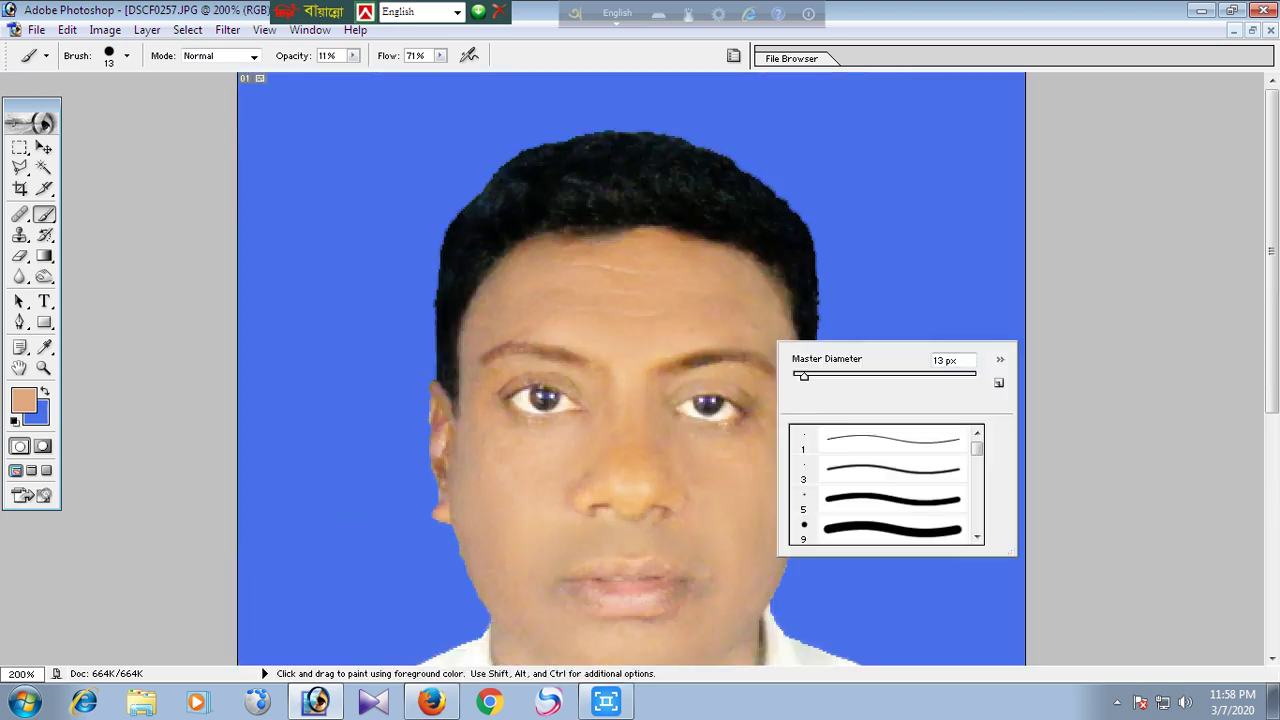
alt+click(740, 262)
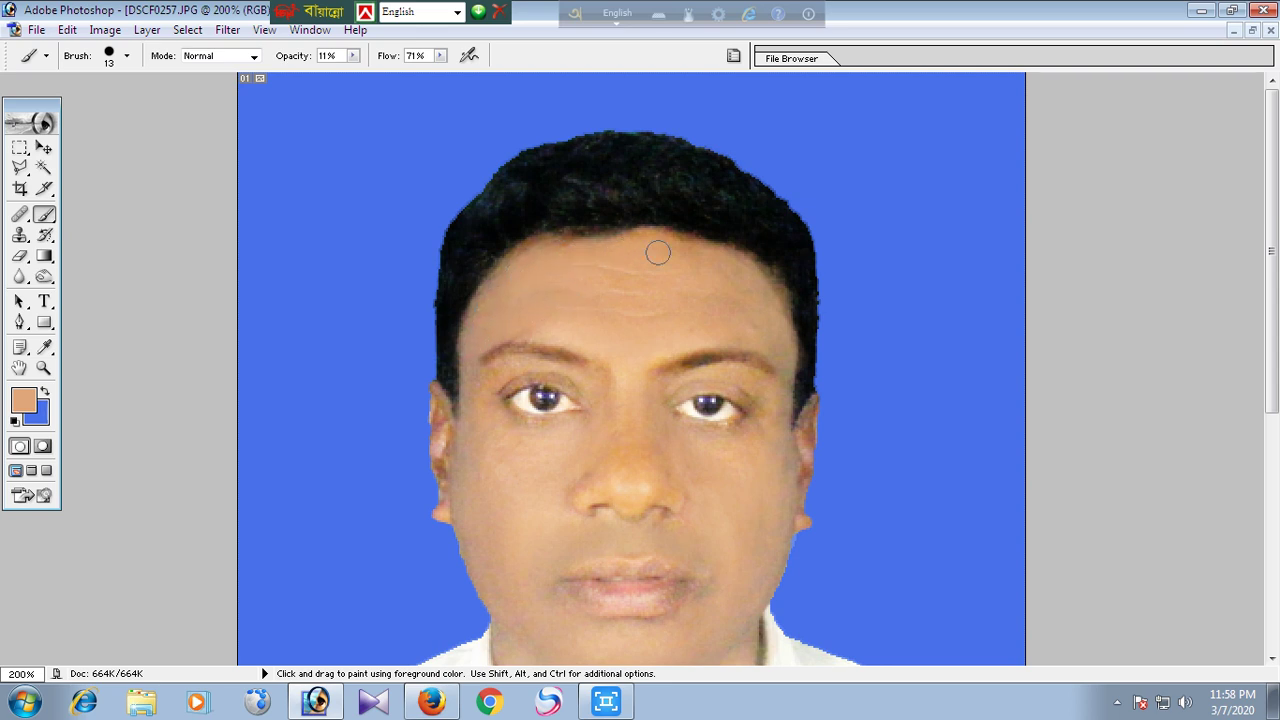
- Darken the hairline around the forehead with the Burn tool, using a 6 px brush
key(o)
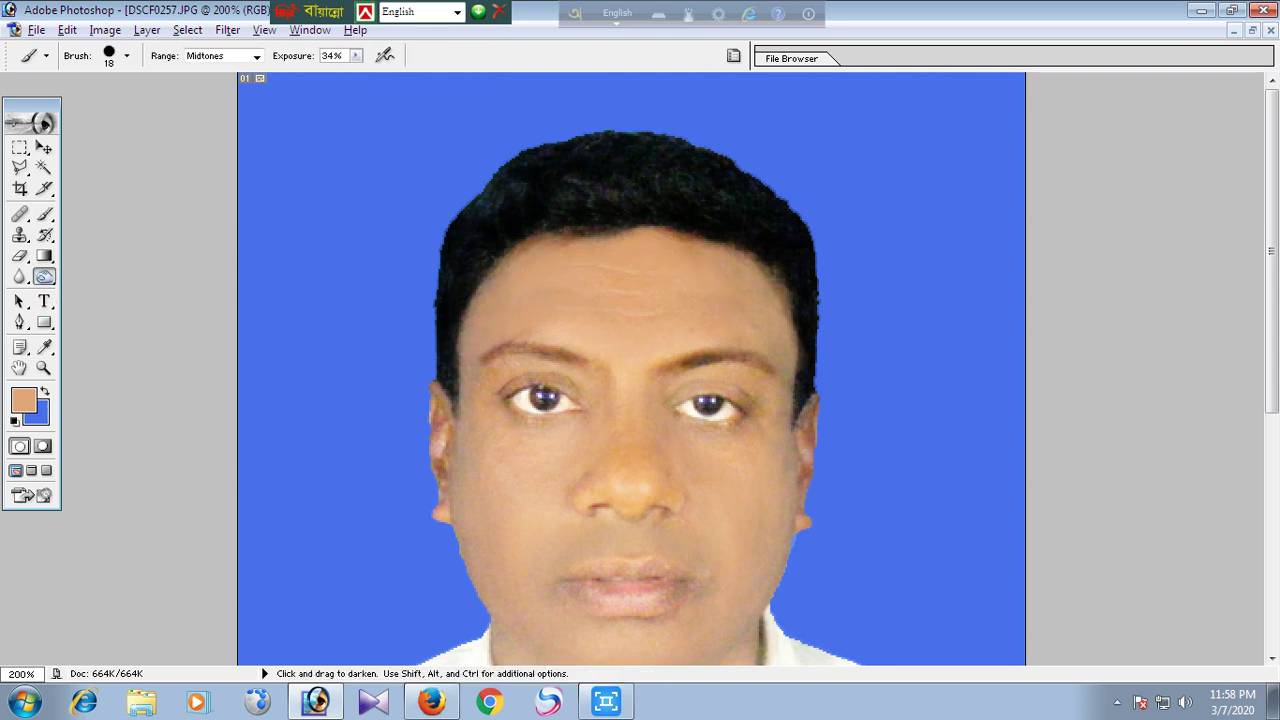
right_click(795, 301)
drag(887, 307, 878, 308)
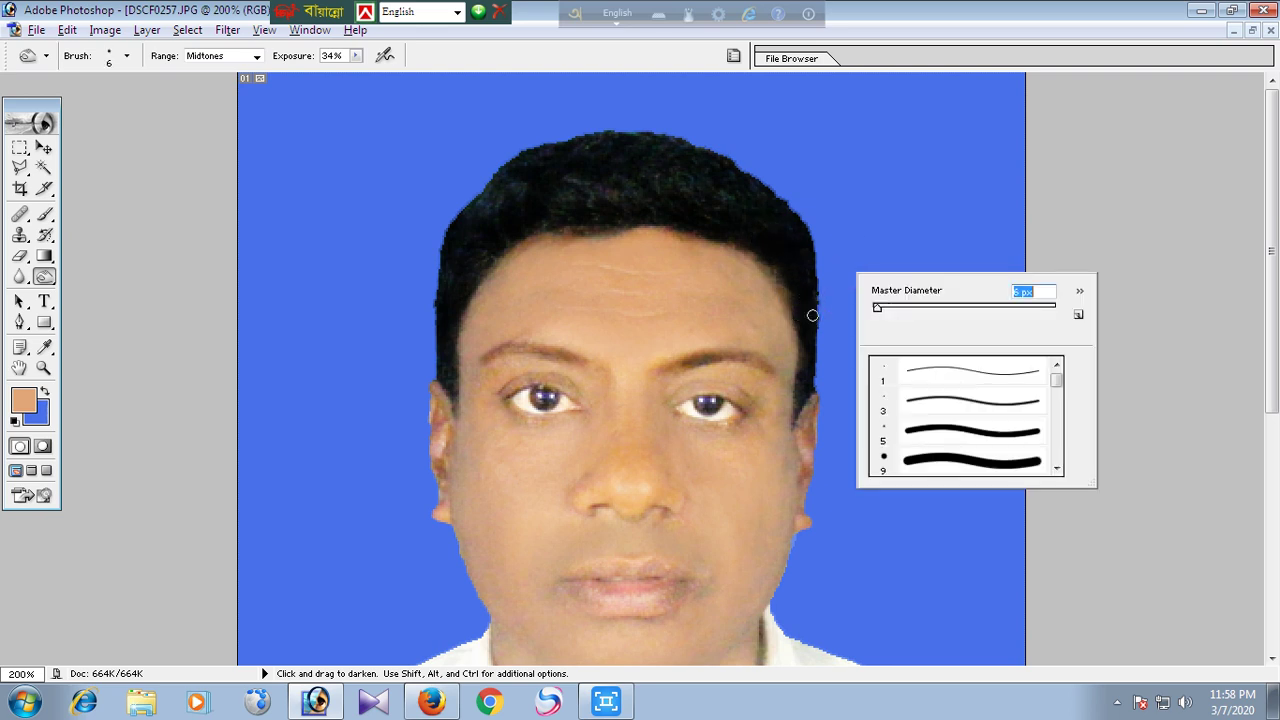
click(797, 331)
mouse_move(778, 284)
mouse_down()
mouse_move(718, 240)
mouse_move(674, 231)
mouse_move(675, 213)
mouse_move(536, 234)
mouse_move(476, 279)
mouse_up()
key(ctrl+minus)
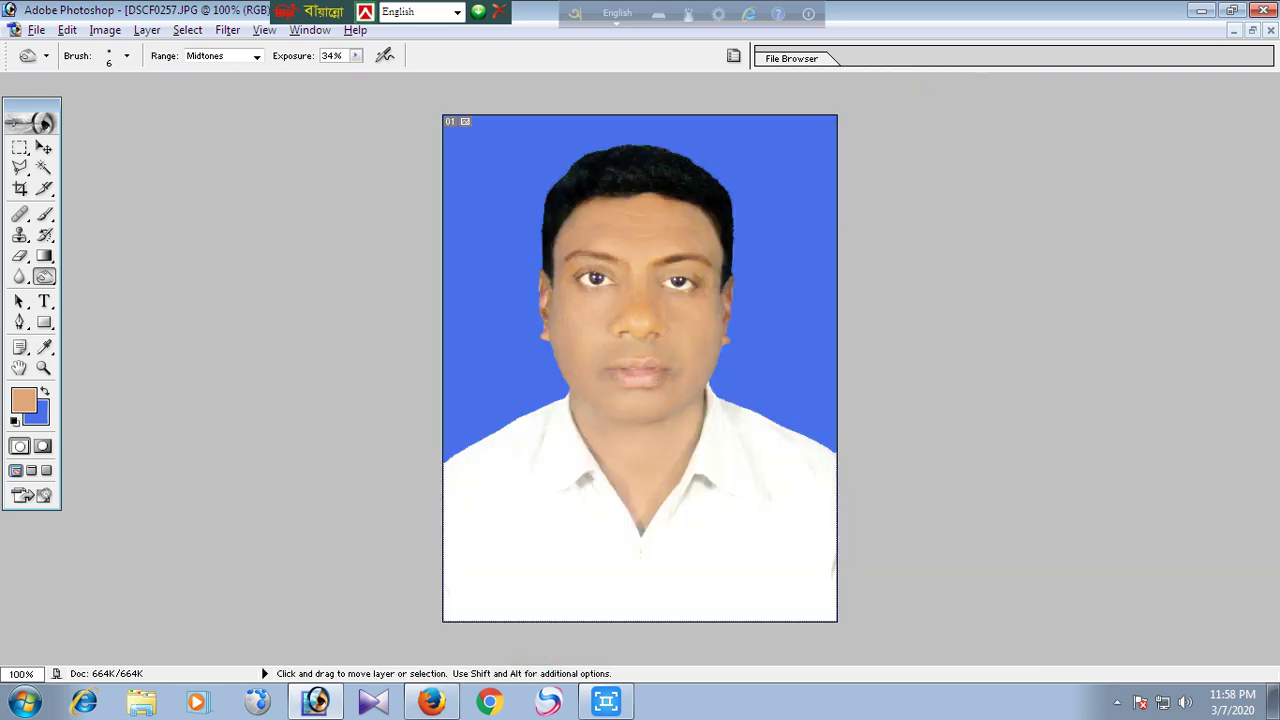
click(44, 214)
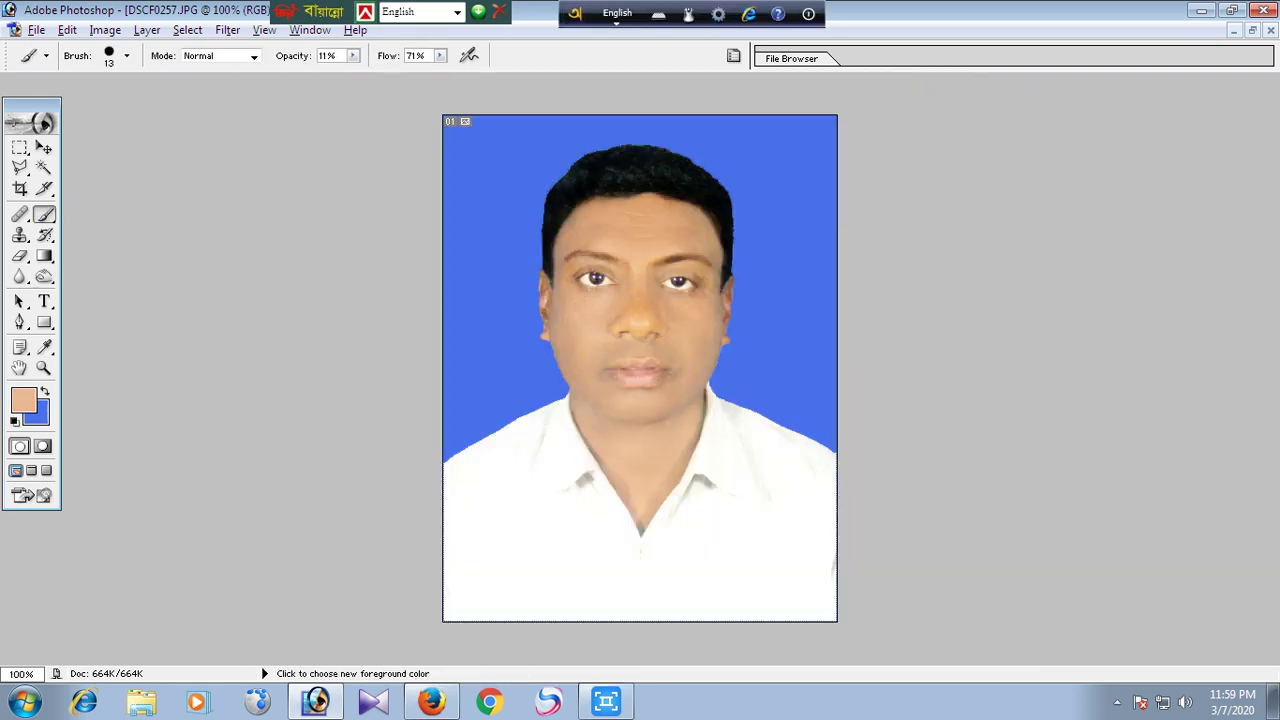
key(ctrl+n)
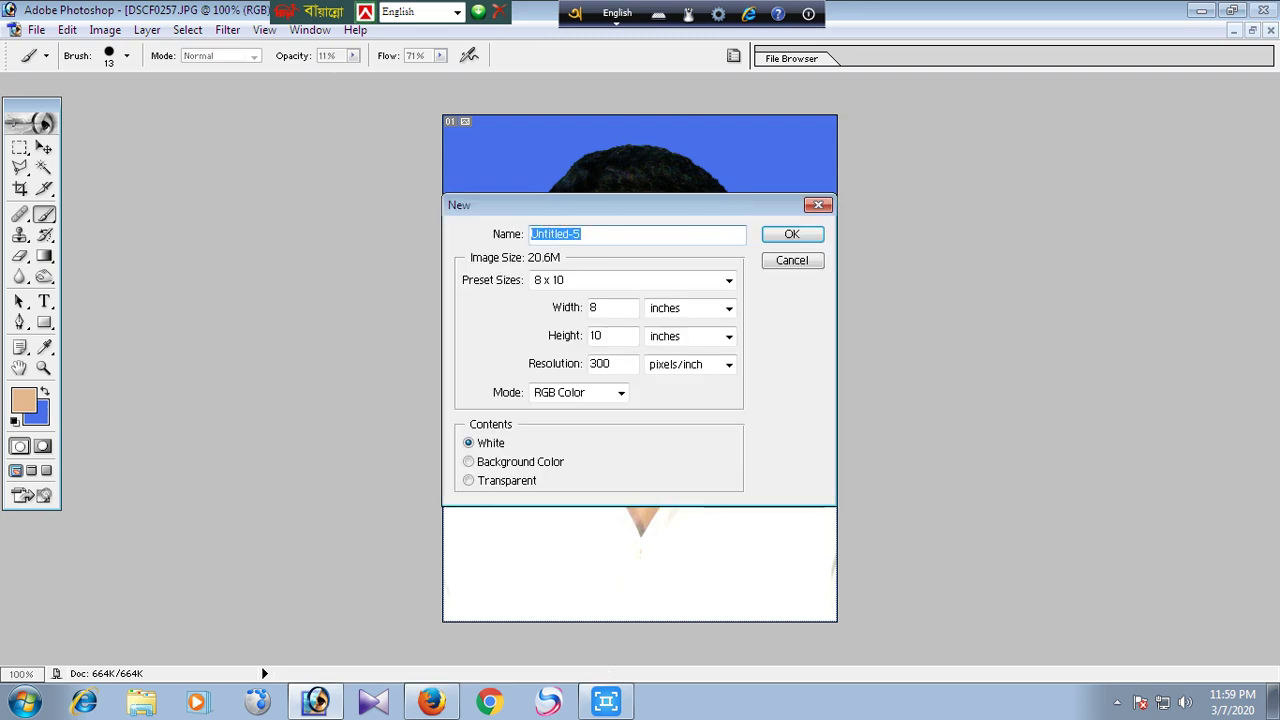
key(Escape)
key(ctrl+n)
key(Escape)
- Adjust the midtone Color Balance, setting Yellow–Blue to -16 and shifting Cyan–Red slightly towards red
key(ctrl+alt+b)
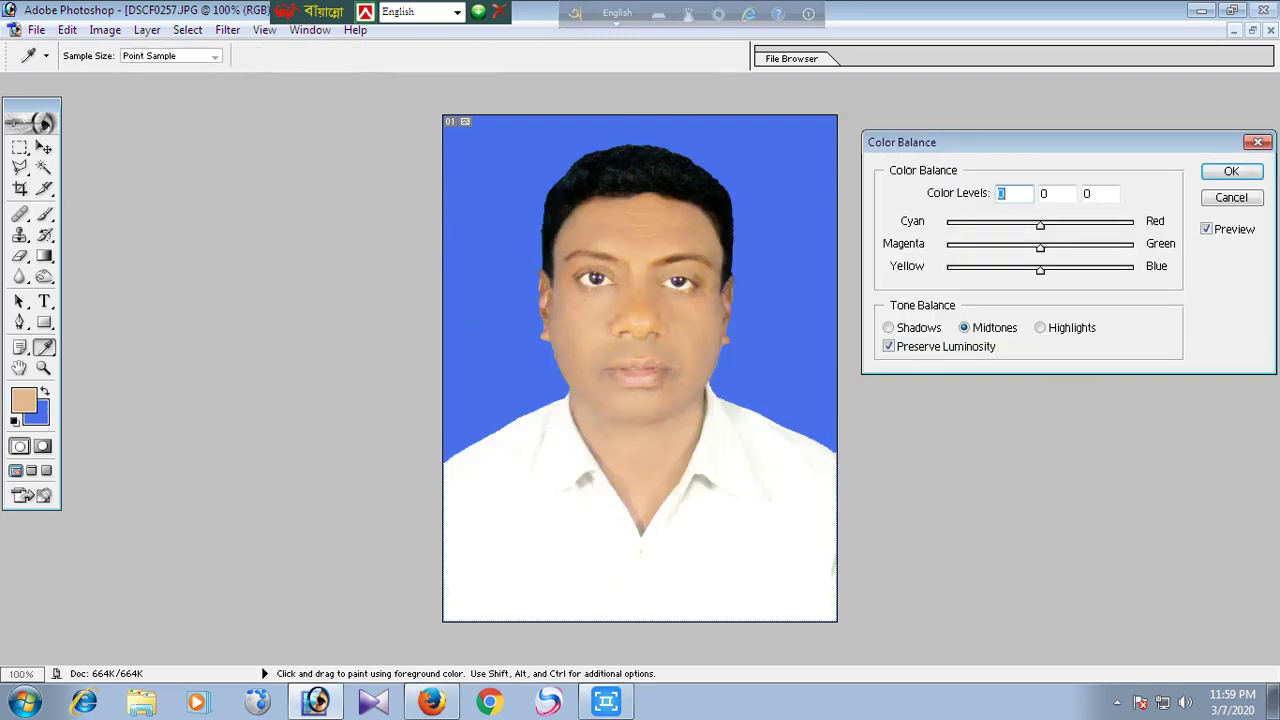
click(1025, 270)
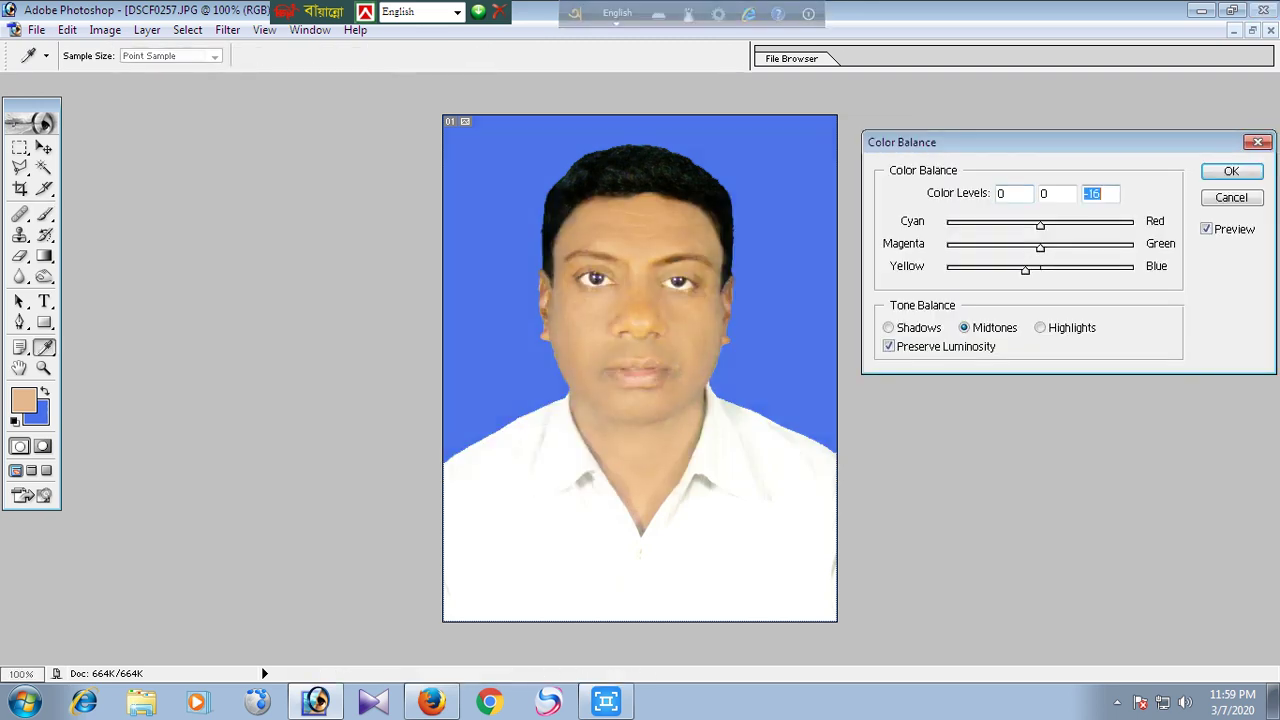
drag(1044, 225, 1046, 225)
click(1231, 171)
- Raise the portrait's contrast by 5, leaving brightness at 0
click(105, 30)
mouse_move(149, 80)
click(320, 203)
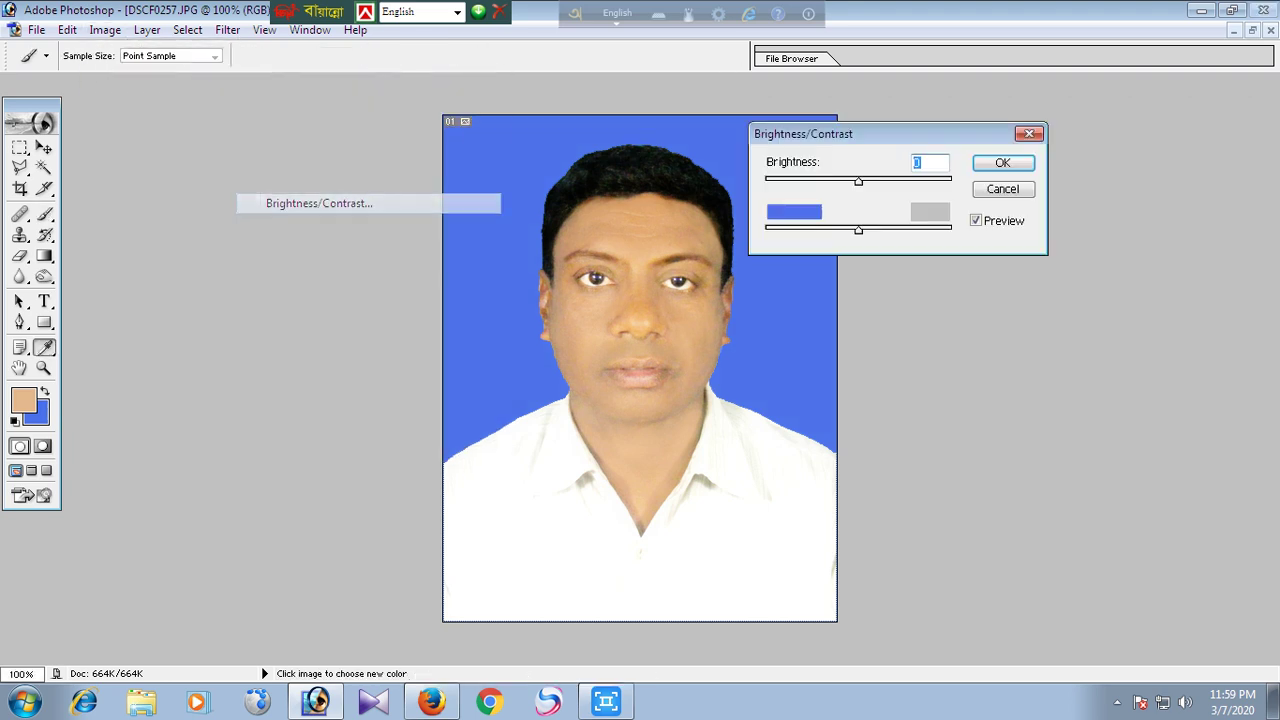
drag(858, 230, 860, 230)
key(Tab)
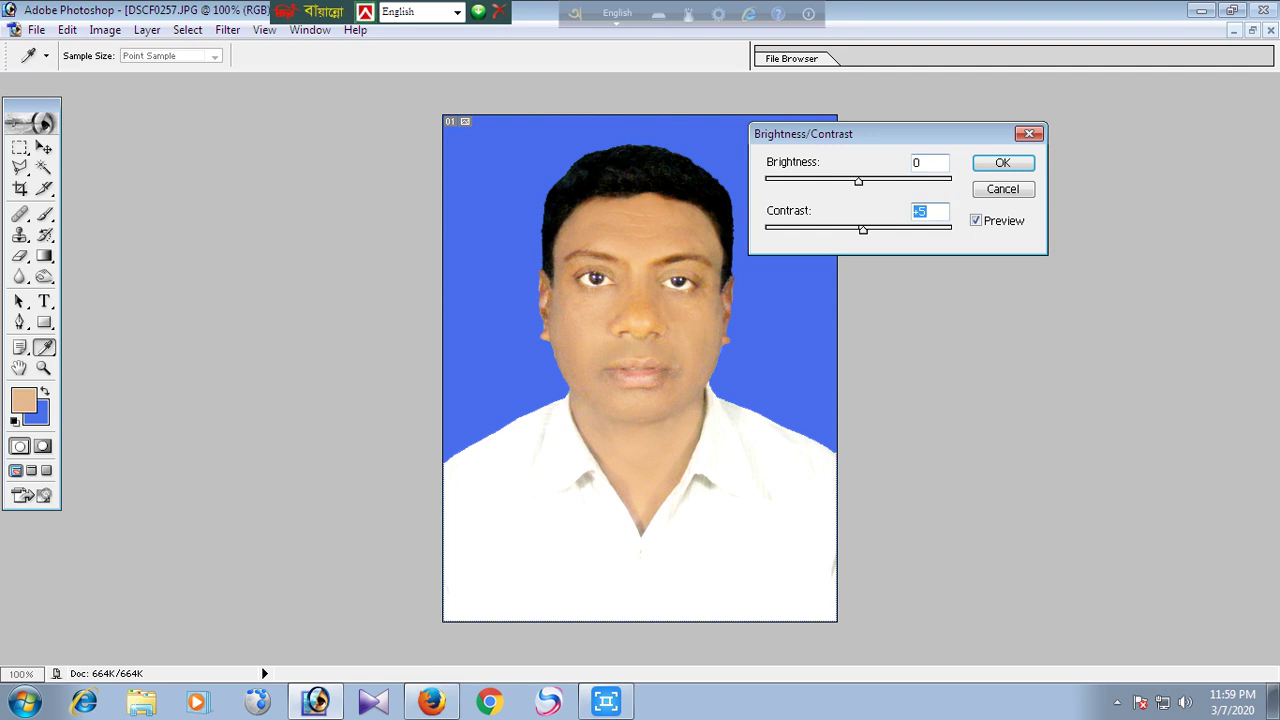
key(Return)
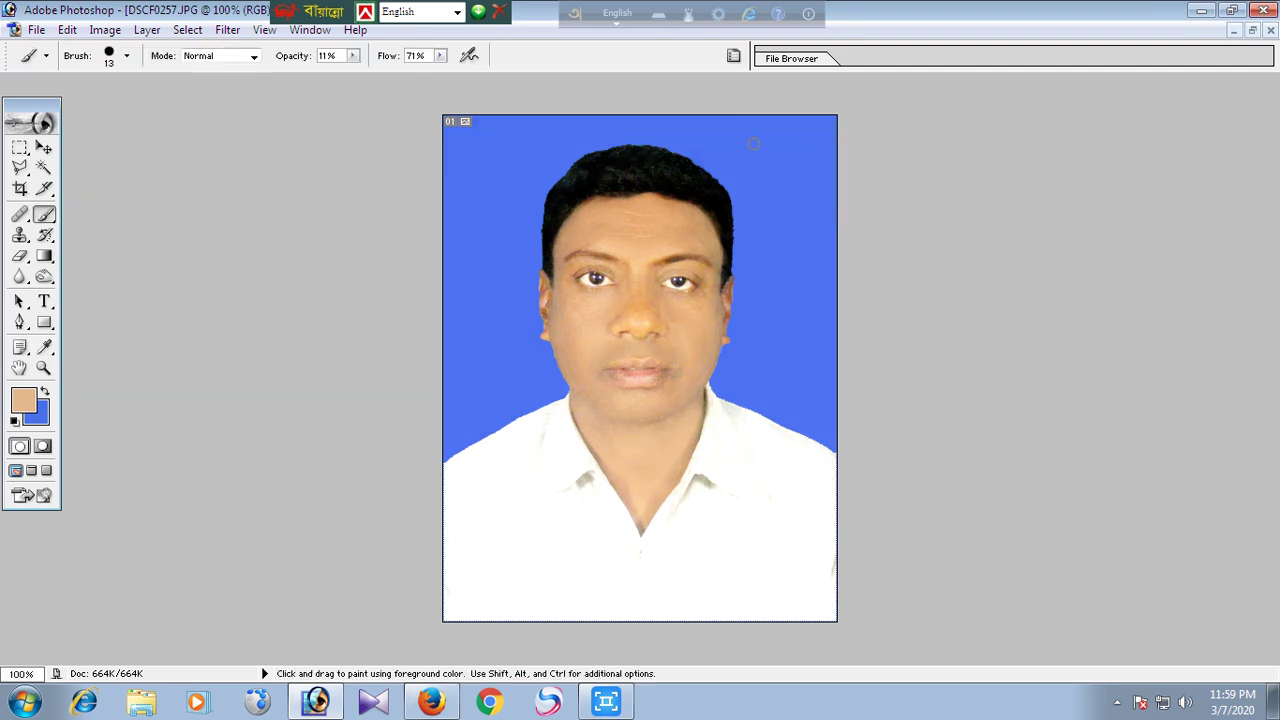
- Rotate the canvas 90° clockwise and apply the Remove Grain filter with 101% noise reduction and 3 degraining passes
key(alt+i)
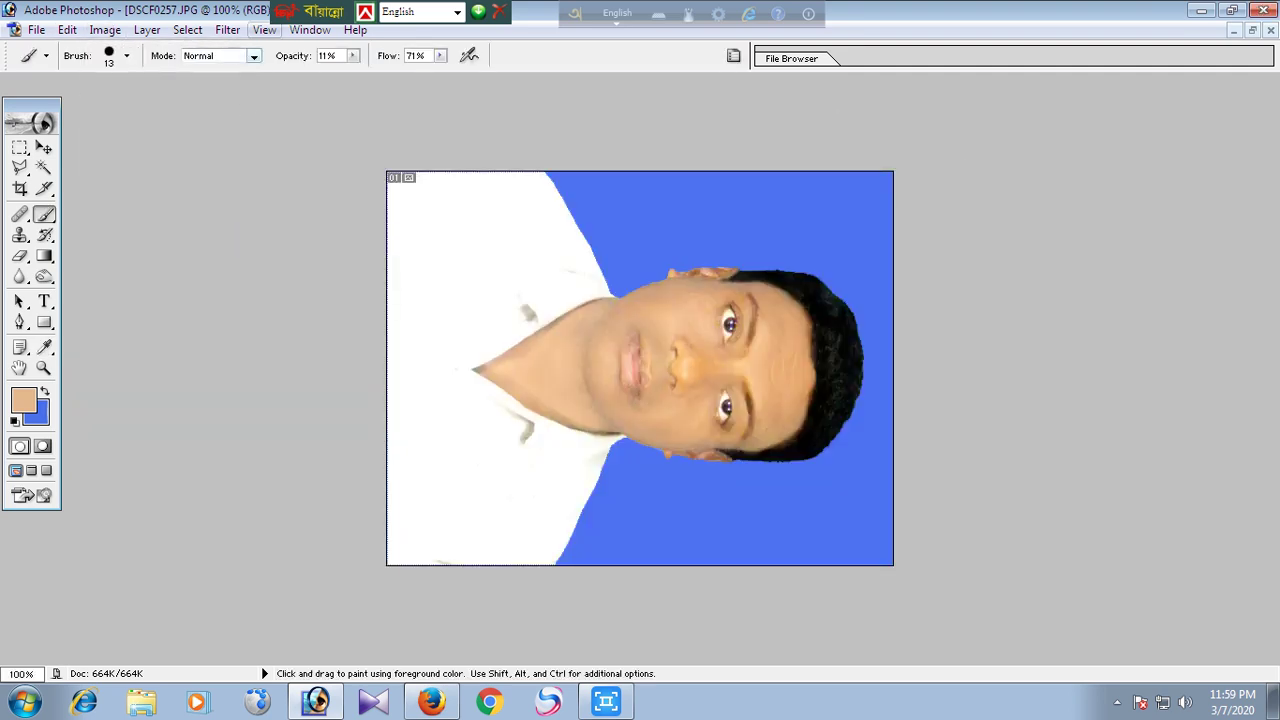
click(227, 29)
mouse_move(250, 446)
click(524, 486)
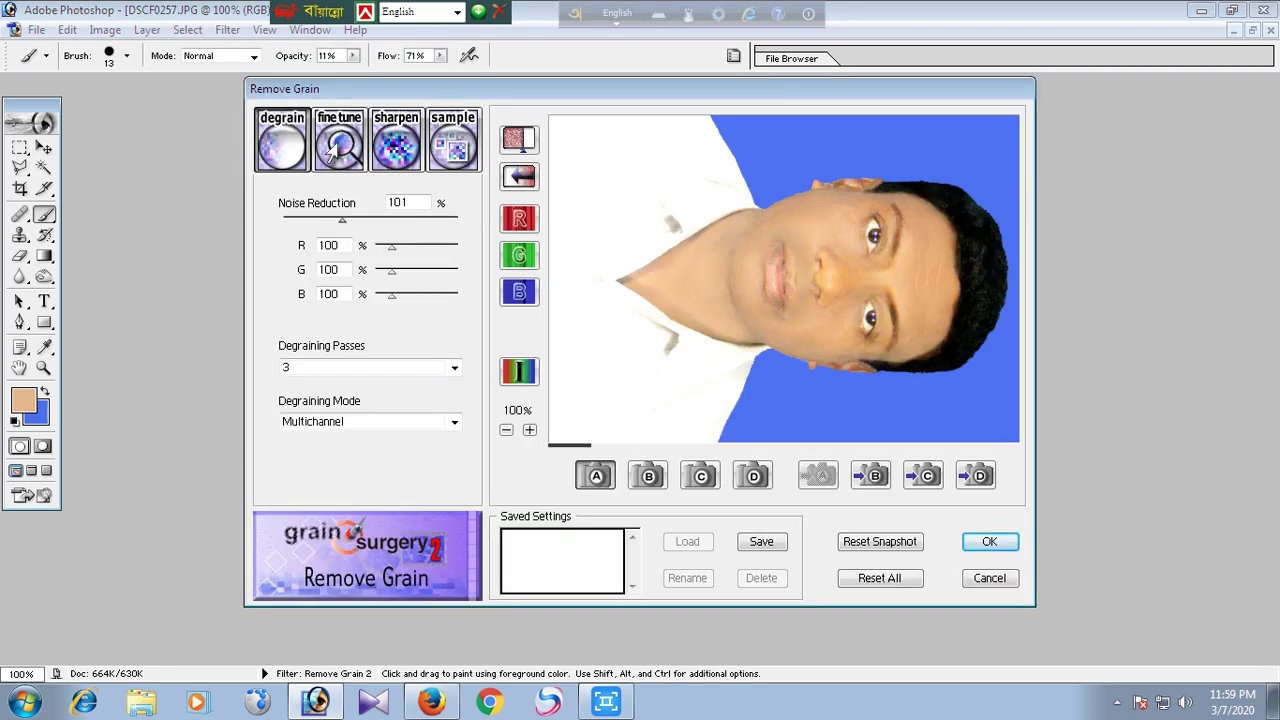
click(990, 542)
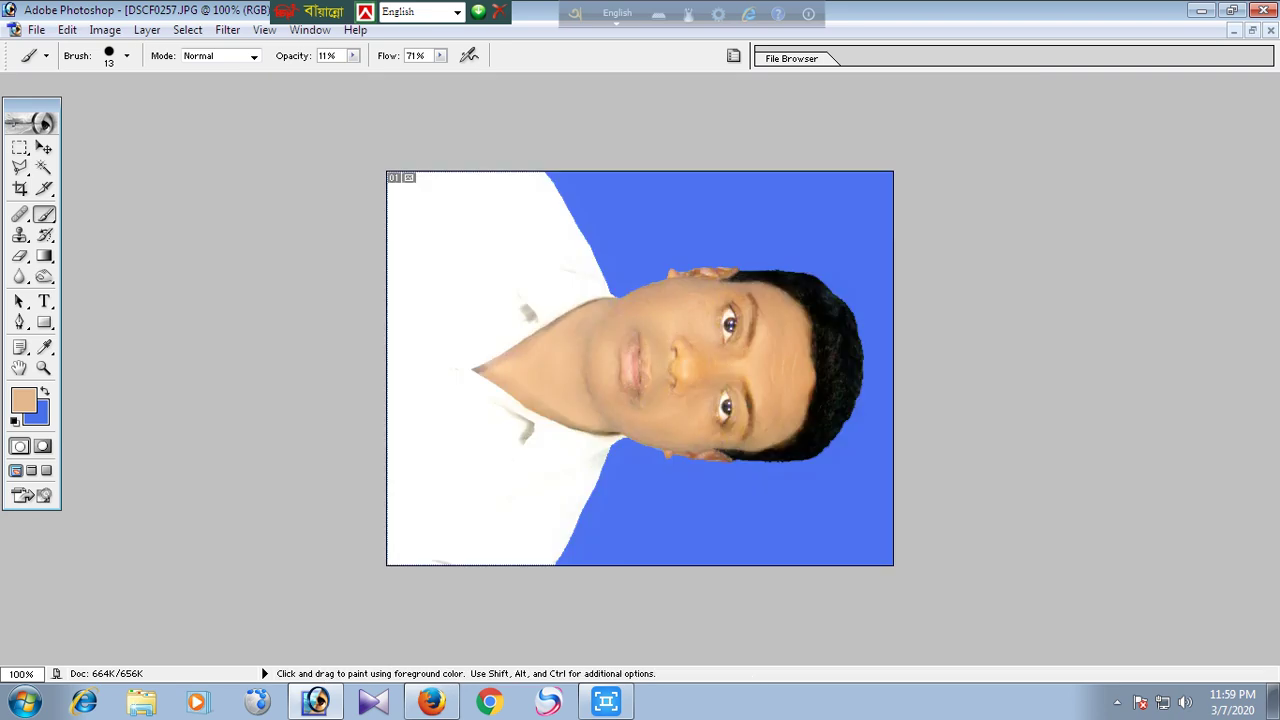
- Save the rotated portrait with Save As, accepting the proposed file name and JPEG options
click(36, 30)
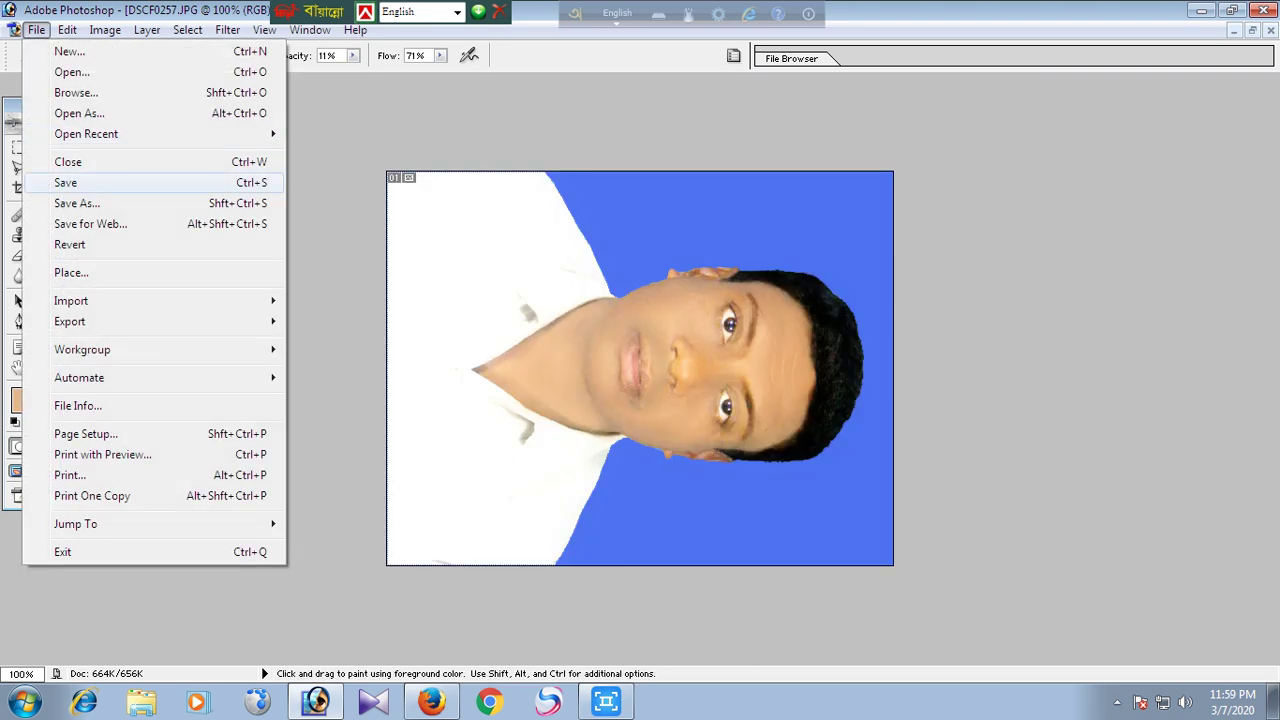
click(77, 204)
key(Return)
key(Return)
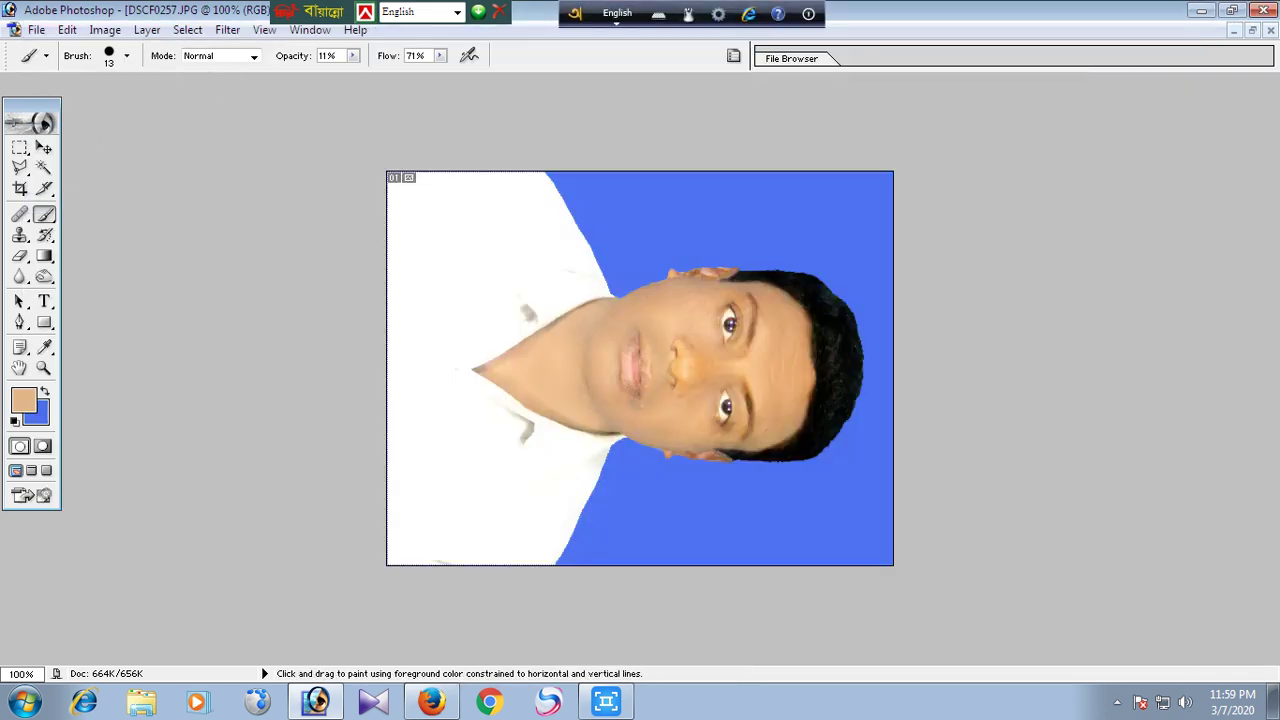
- Select the blue backdrop with the Magic Wand at tolerance 32, fill it with the background colour, and deselect
click(44, 168)
click(632, 222)
key(ctrl+d)
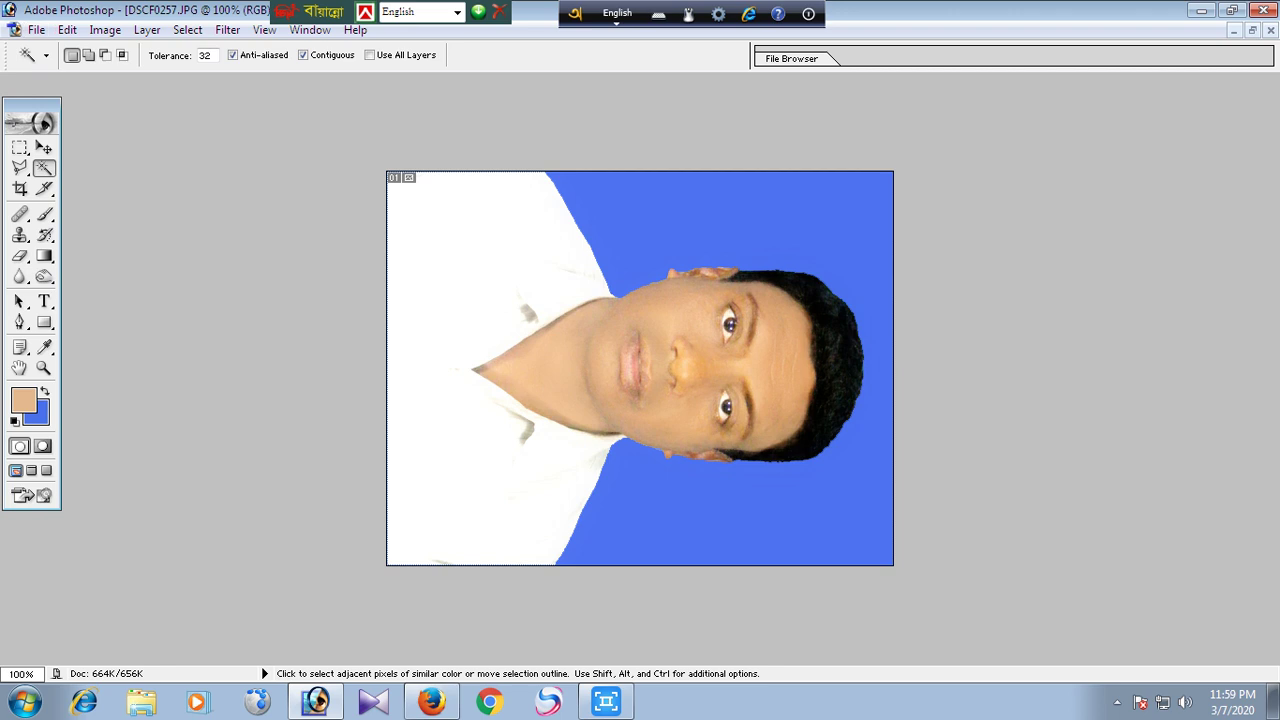
click(640, 220)
key(Delete)
key(ctrl+d)
- Save the portrait with its cleaned backdrop through Save As, keeping the proposed name
click(14, 30)
key(alt+f)
key(a)
key(Return)
- Rotate the canvas 90° counterclockwise so the portrait stands upright, and restore its document window from full size
key(alt+i)
mouse_move(151, 218)
click(296, 259)
click(1252, 30)
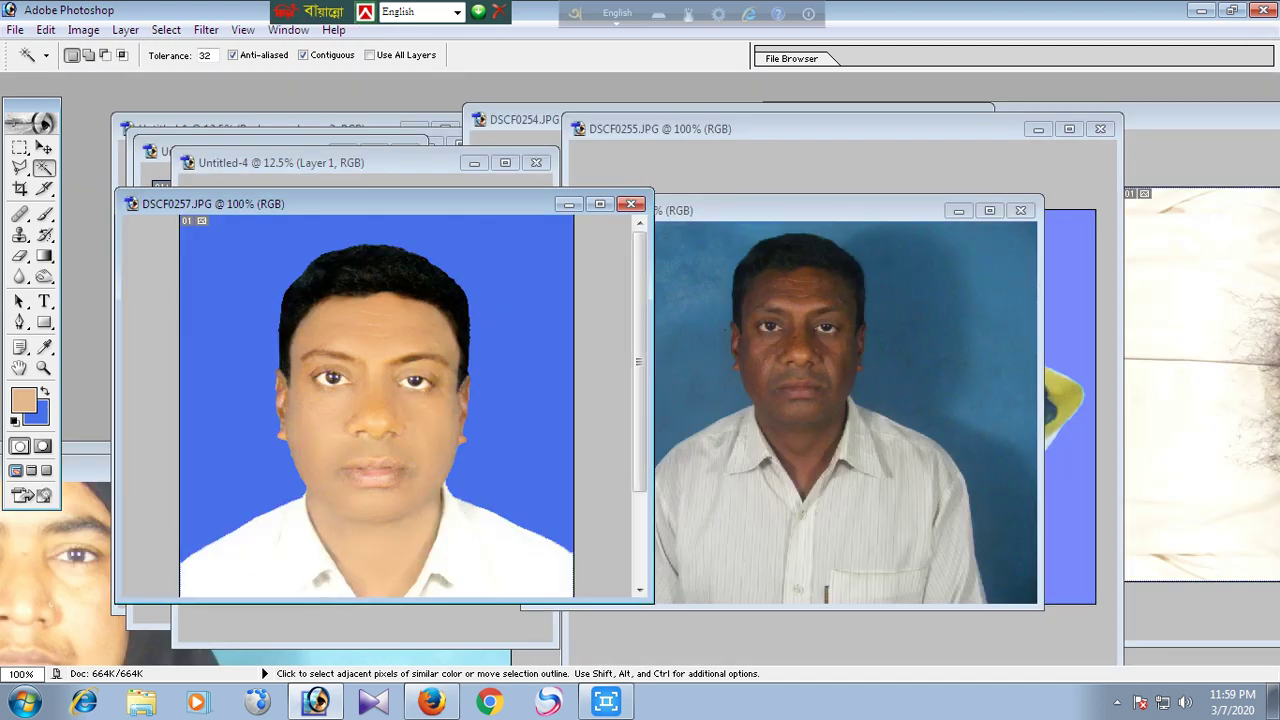
- Create a new blank document with the default settings and place its window beside the portrait
key(ctrl+minus)
key(ctrl+0)
key(ctrl+n)
key(Return)
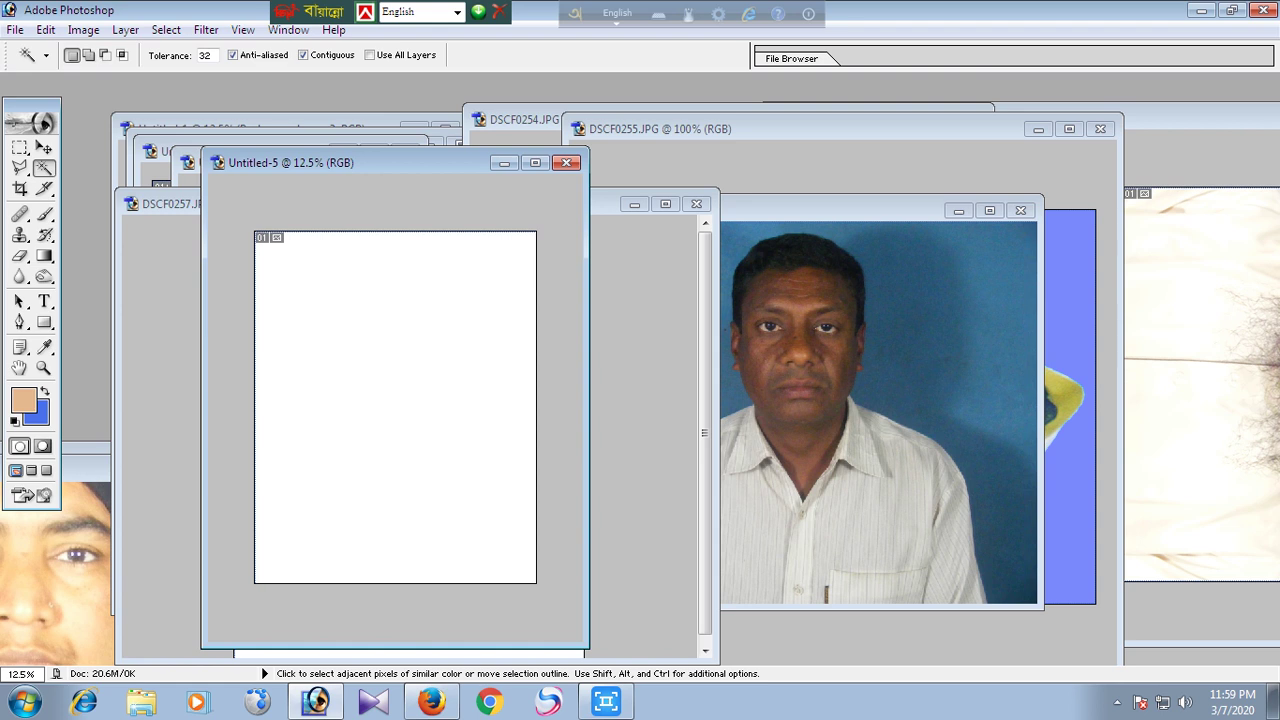
drag(430, 163, 849, 163)
click(480, 204)
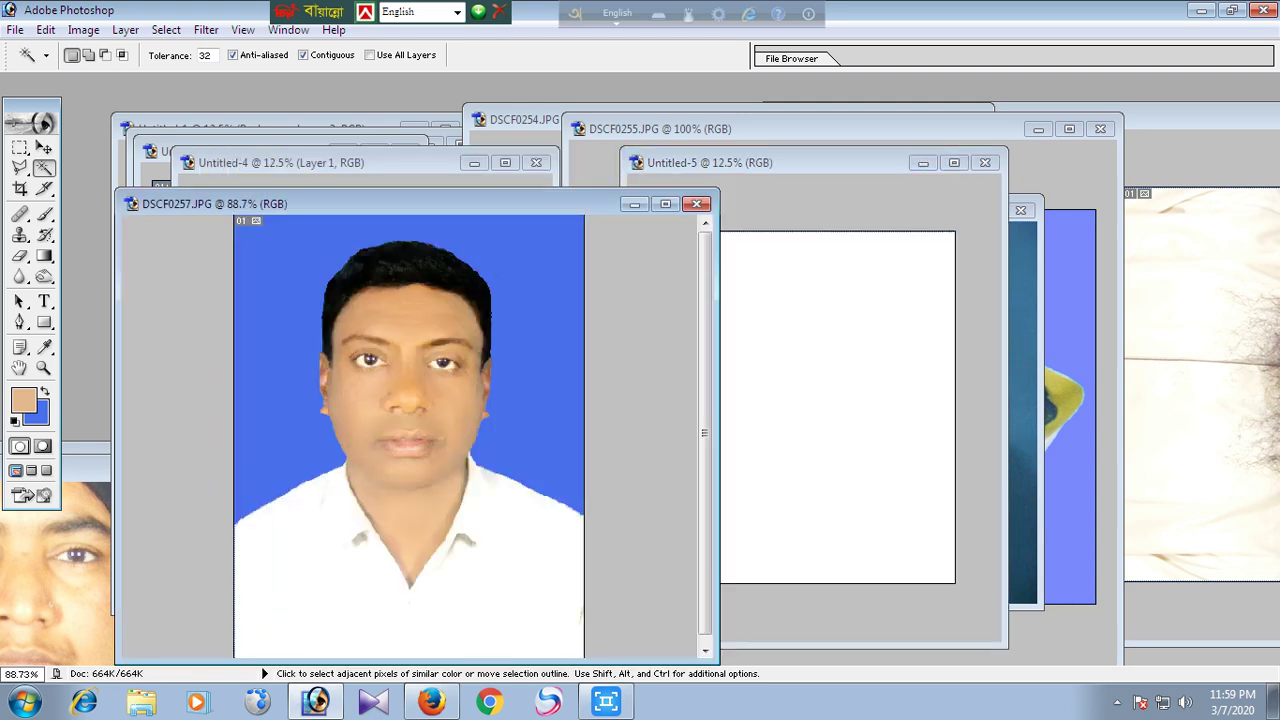
- Copy the portrait into a corner of the blank document and return to the portrait
click(44, 147)
drag(410, 405, 700, 205)
click(480, 204)
- Darken the portrait's midtones slightly with an RGB Curves point at input 149, output 137
key(ctrl+m)
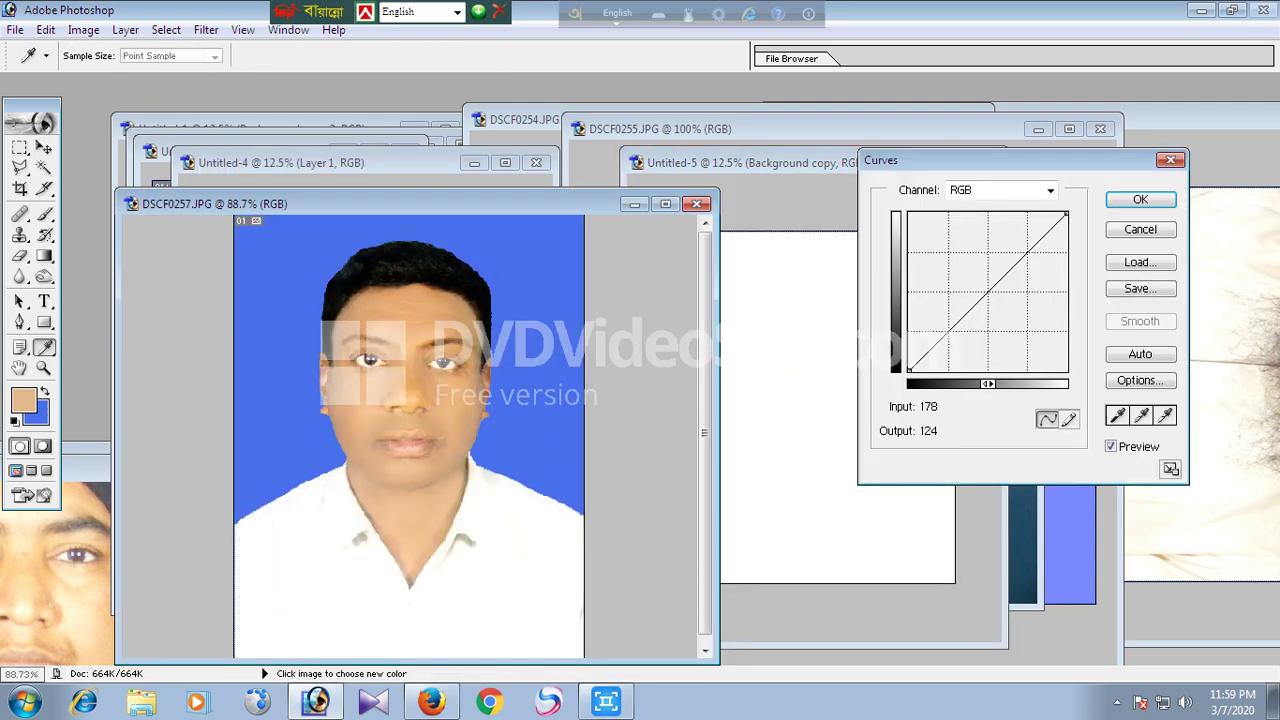
drag(996, 287, 1001, 286)
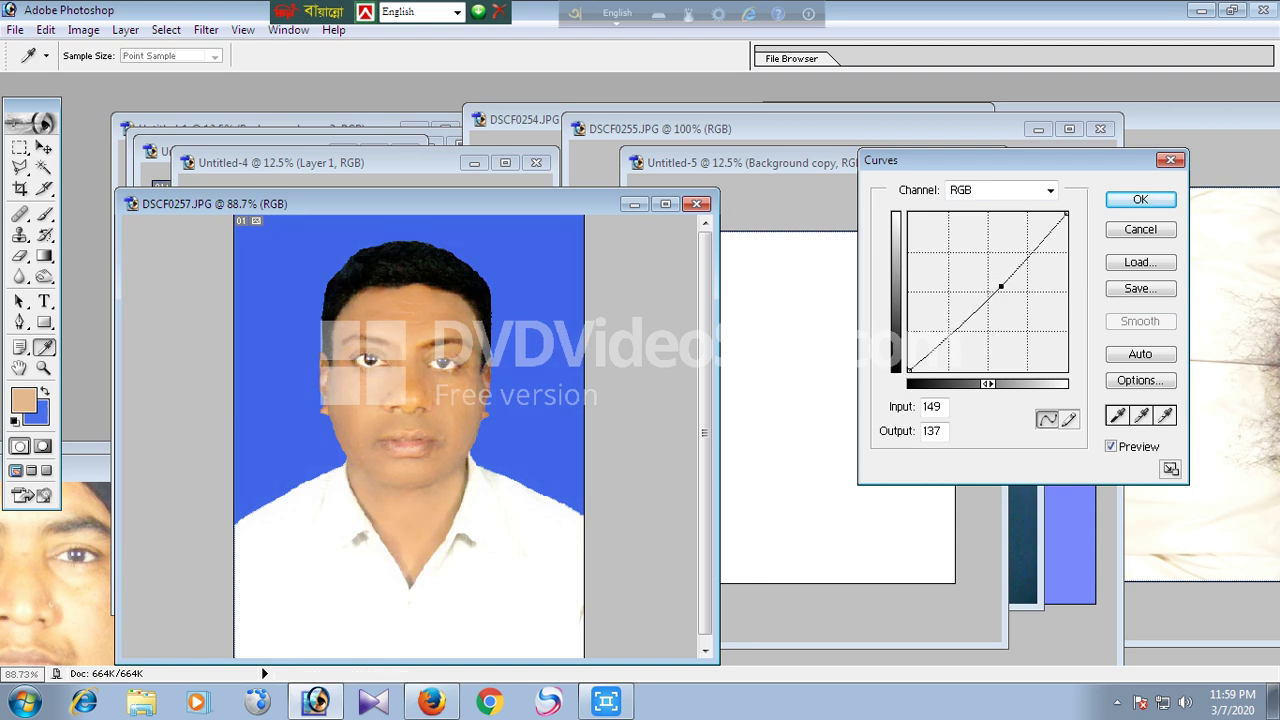
key(Return)
- Adjust the portrait's midtone Color Balance to +6 Cyan–Red, 0 Magenta–Green and +5 Yellow–Blue
key(ctrl+b)
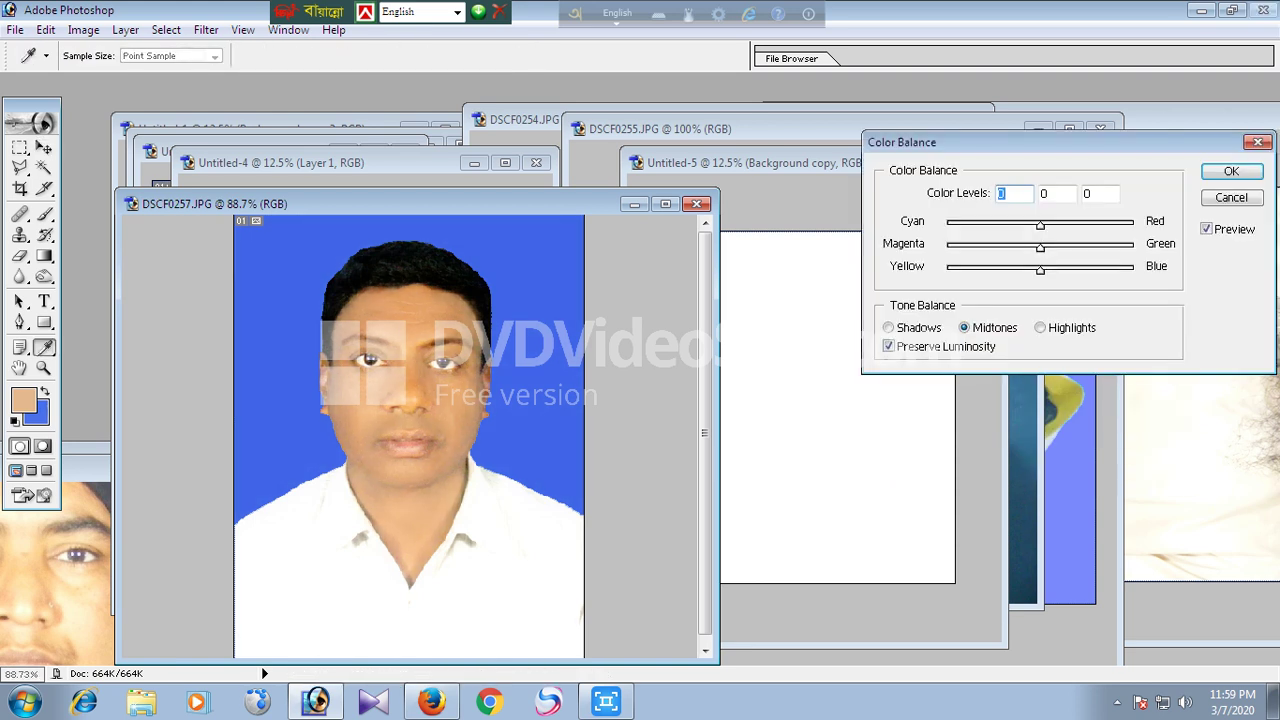
key(Tab)
key(Tab)
text(5)
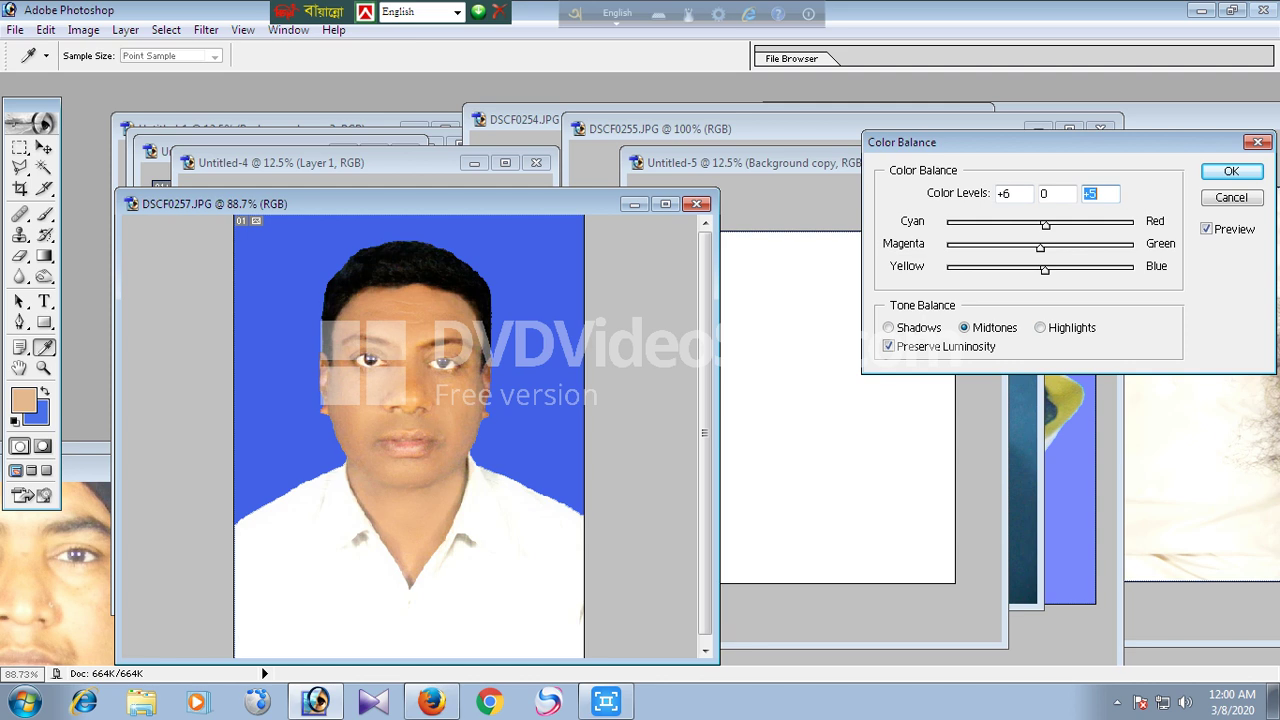
key(Return)
- Try the corrected portrait on the blank page, remove that copy, and return to the portrait
key(v)
drag(410, 420, 698, 260)
key(Delete)
click(500, 330)
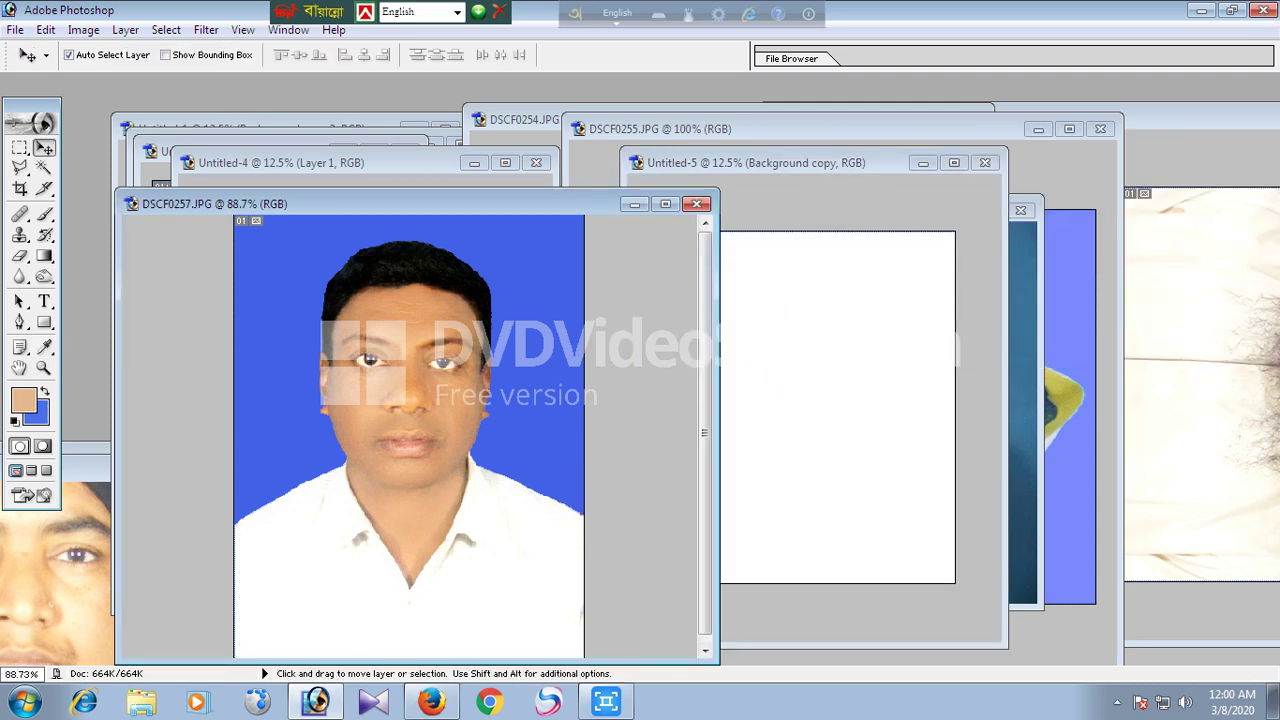
- Shift the portrait's midtone Color Balance to -11 on Cyan–Red, leaving the other levels at 0
key(i)
key(ctrl+b)
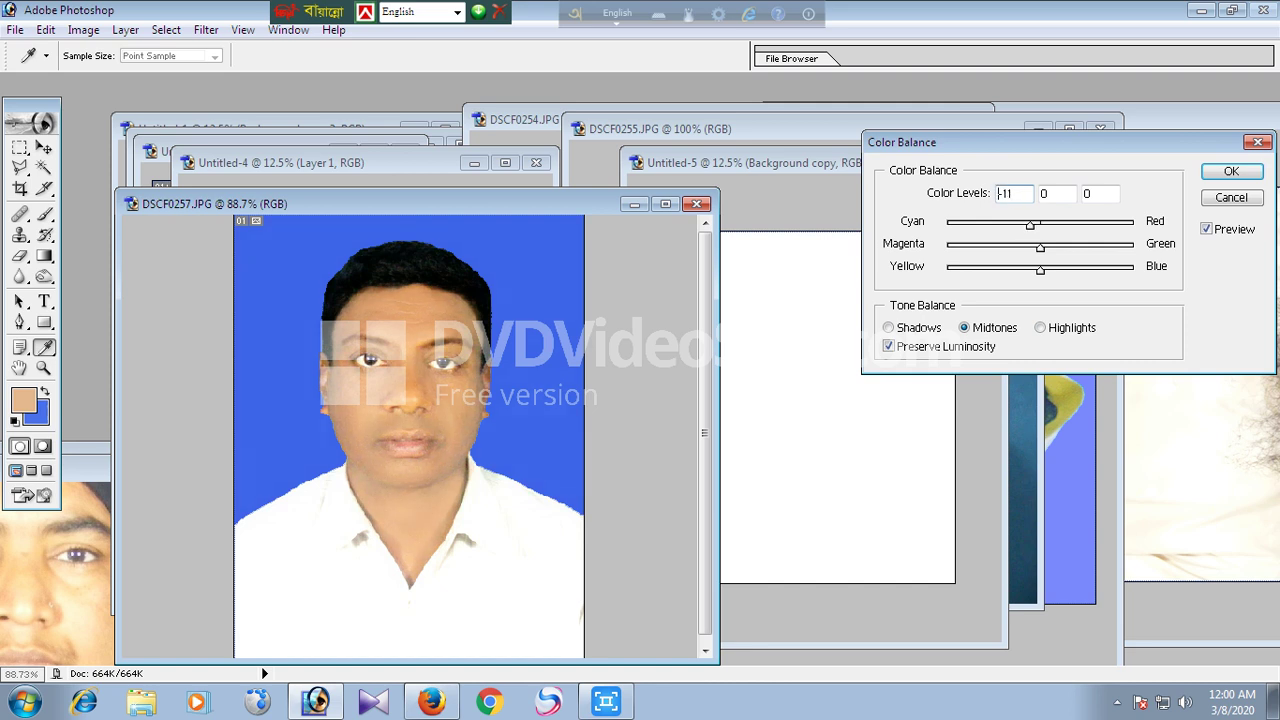
key(Return)
key(v)
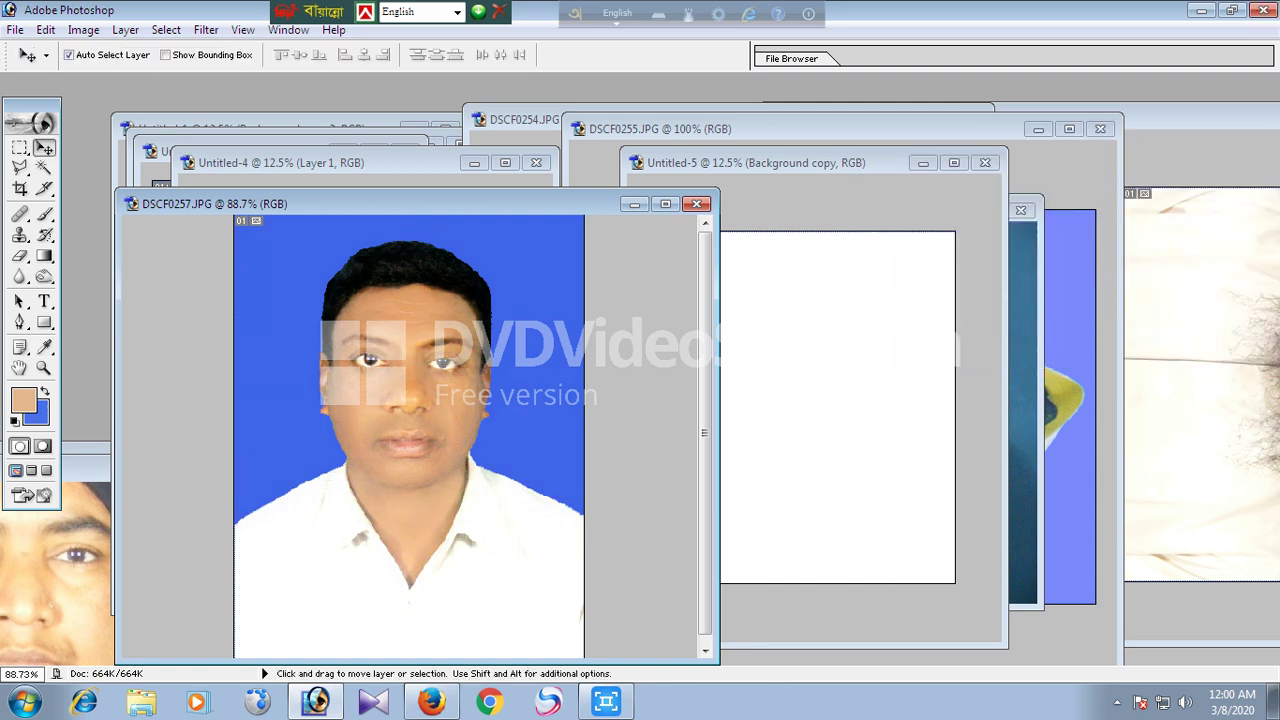
- Copy the portrait onto the blank page and duplicate it into an evenly spaced row of five along the upper edge
drag(410, 420, 835, 305)
drag(835, 305, 698, 258)
drag(698, 258, 871, 258)
drag(931, 258, 700, 258)
- Confirm the page setup for the photo sheet and move the image slightly upward in the print preview
click(15, 30)
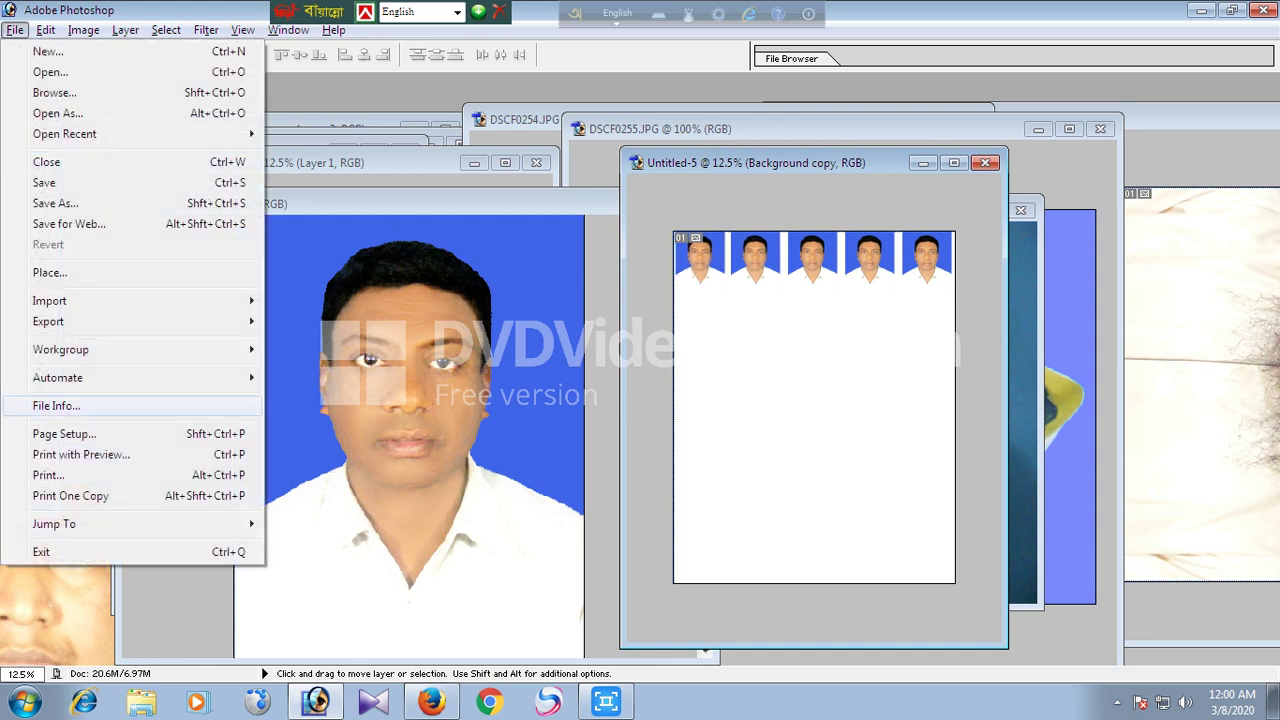
click(62, 434)
key(Return)
click(15, 30)
click(81, 454)
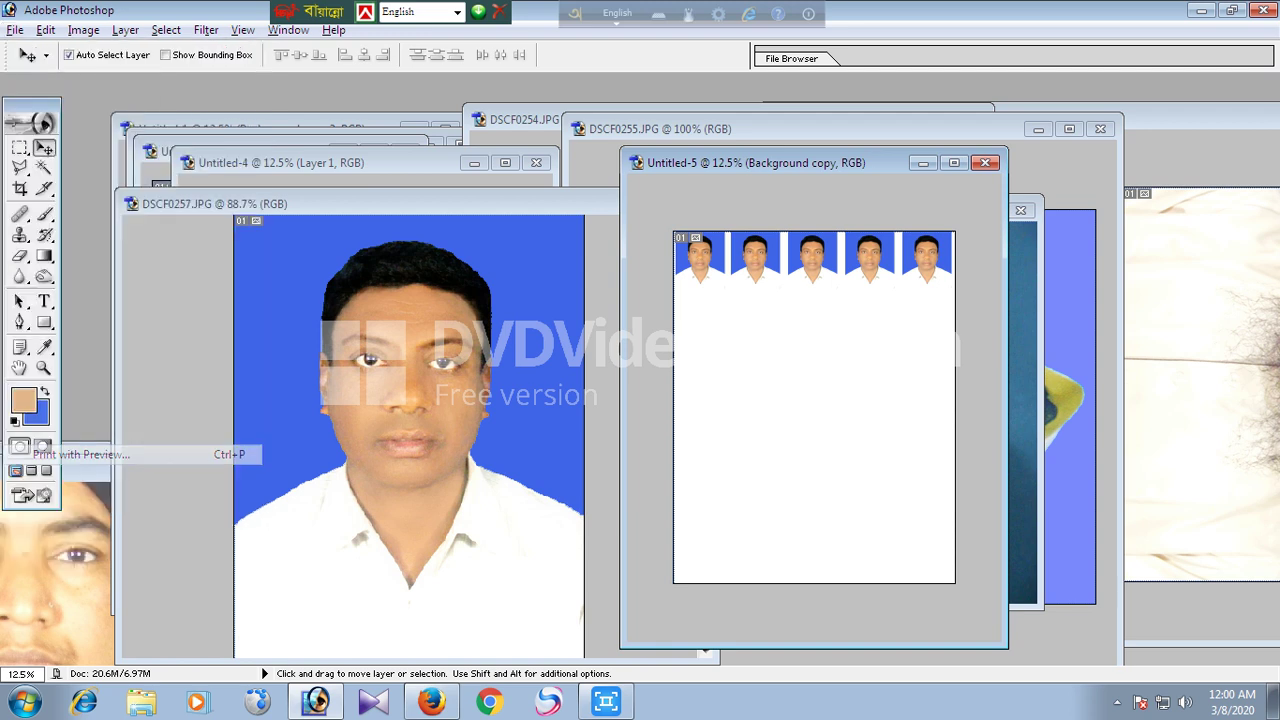
click(614, 250)
drag(378, 270, 378, 264)
key(Return)
- Set the EPSON T60 paper type to Epson Premium Glossy and print the photo sheet
click(744, 127)
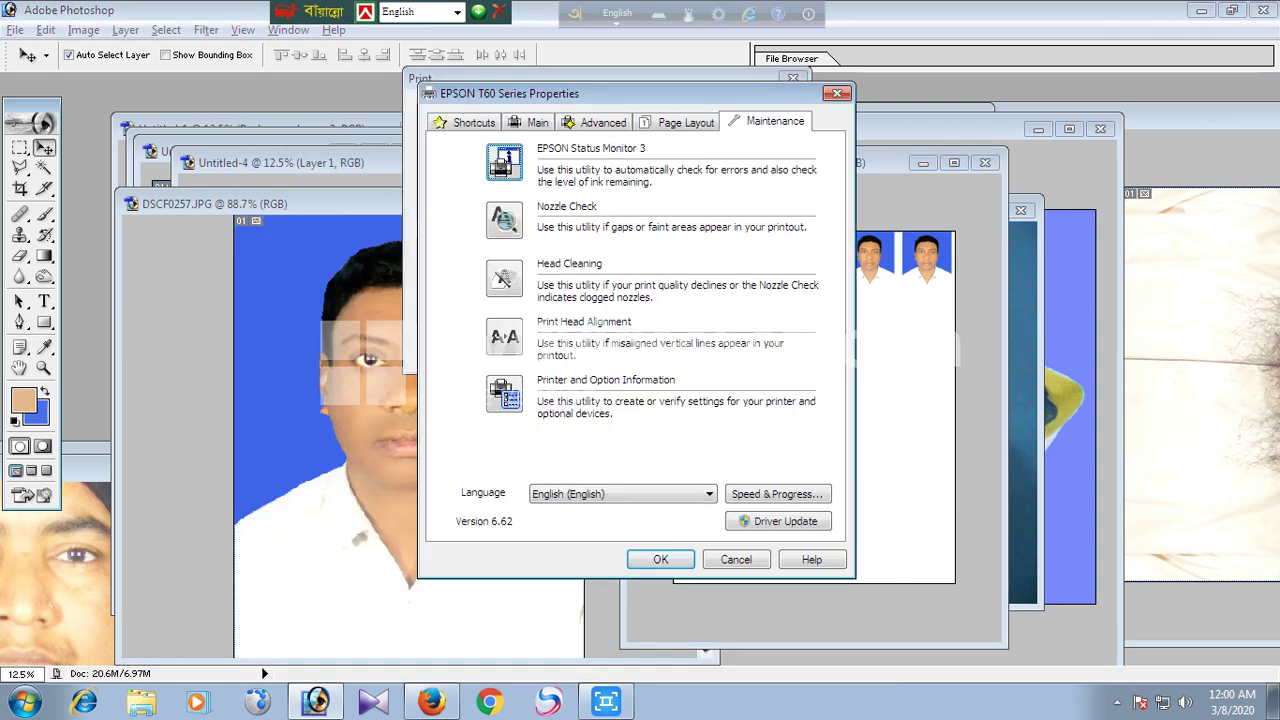
key(Escape)
key(alt+p)
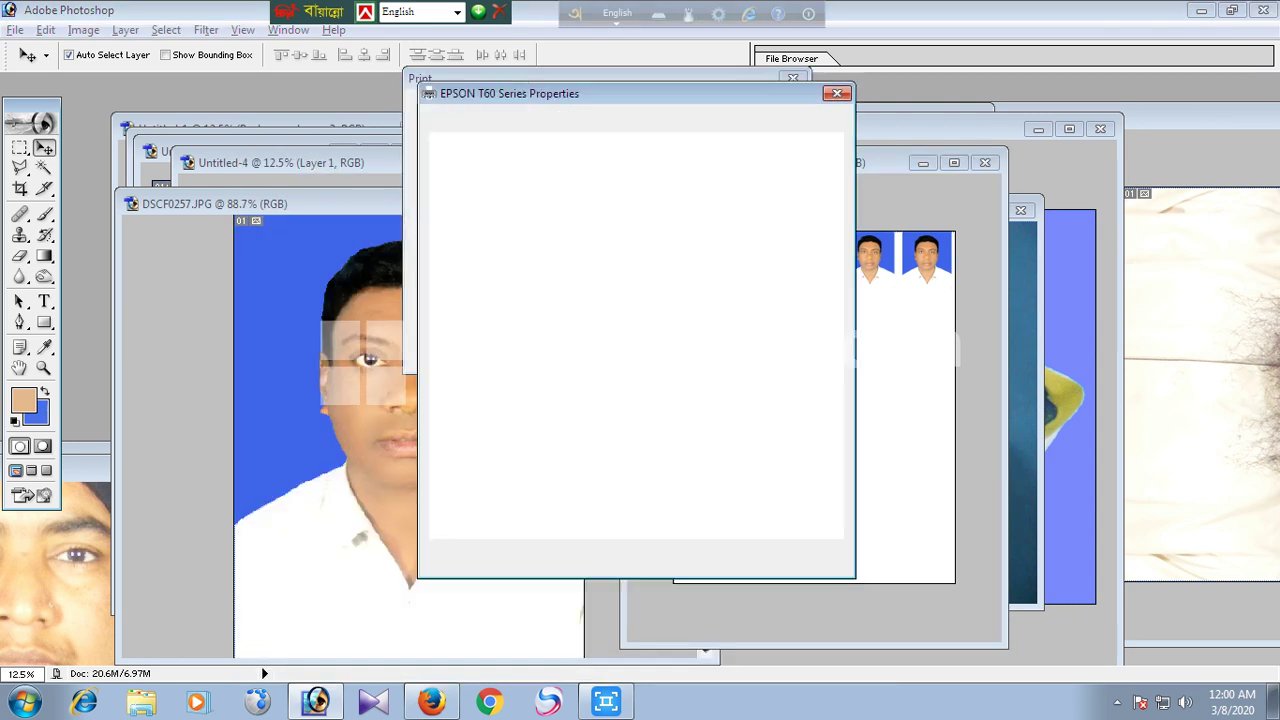
click(645, 299)
click(550, 347)
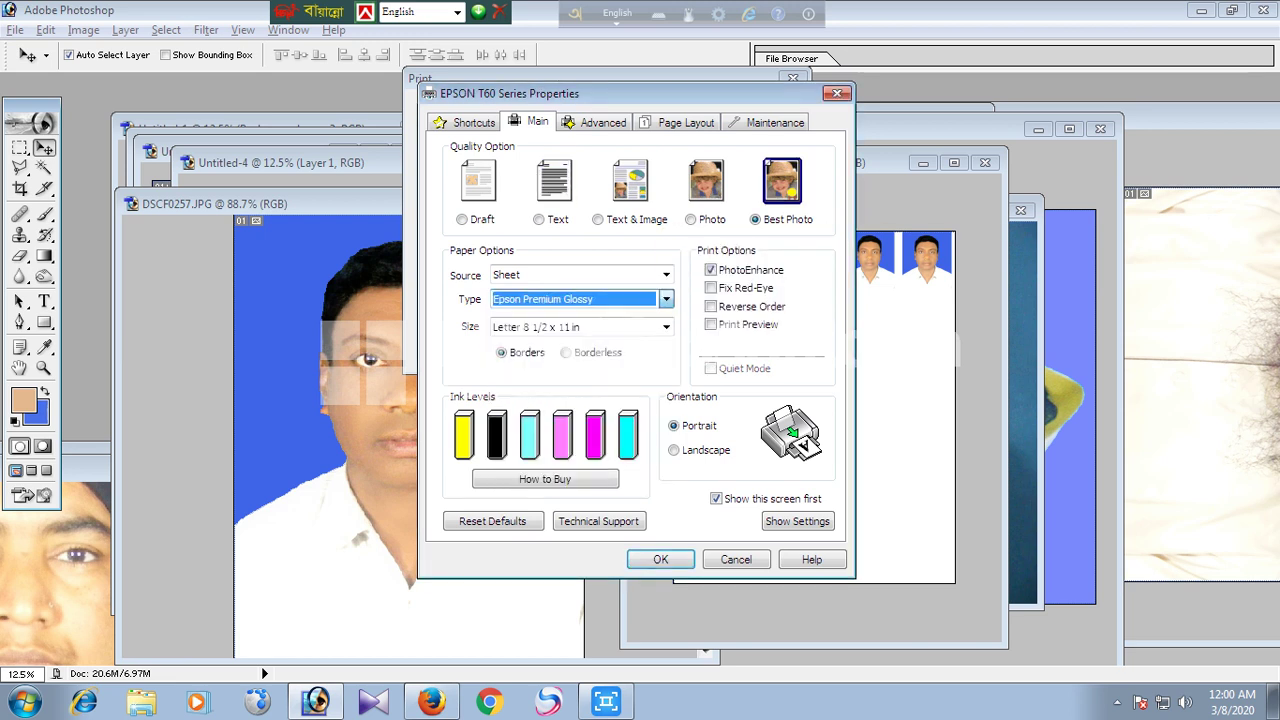
click(661, 560)
key(Return)
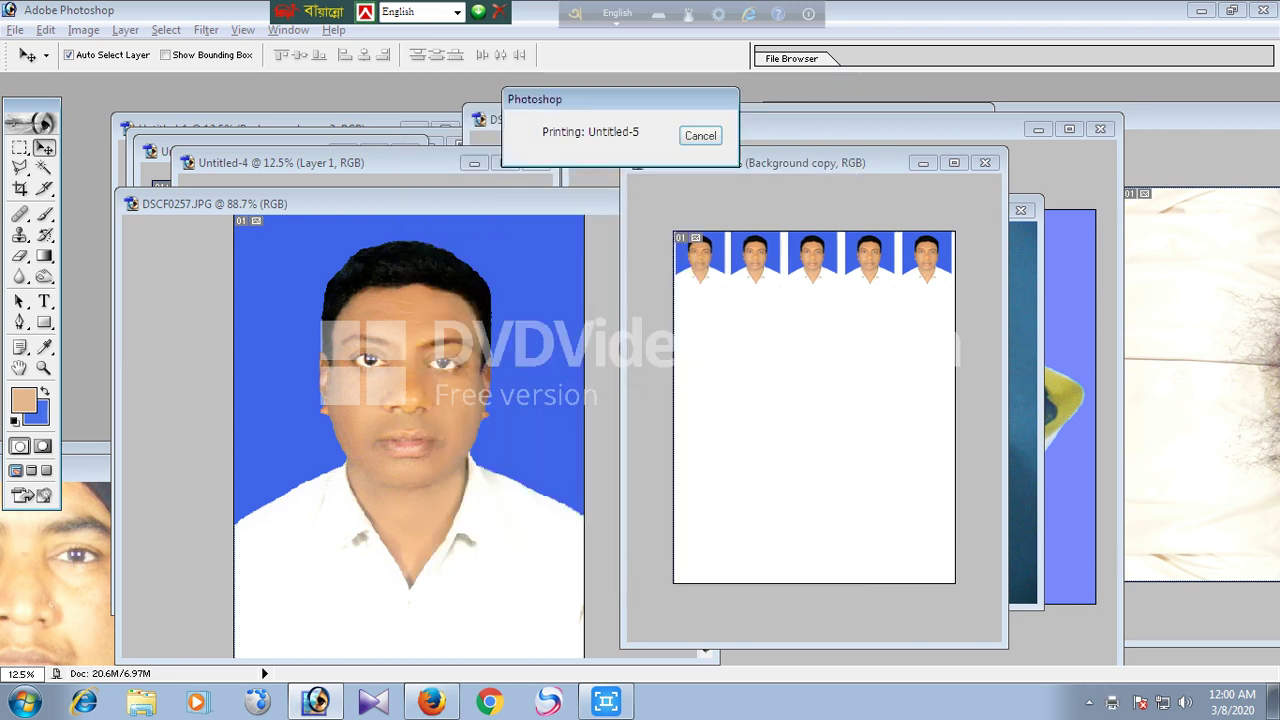